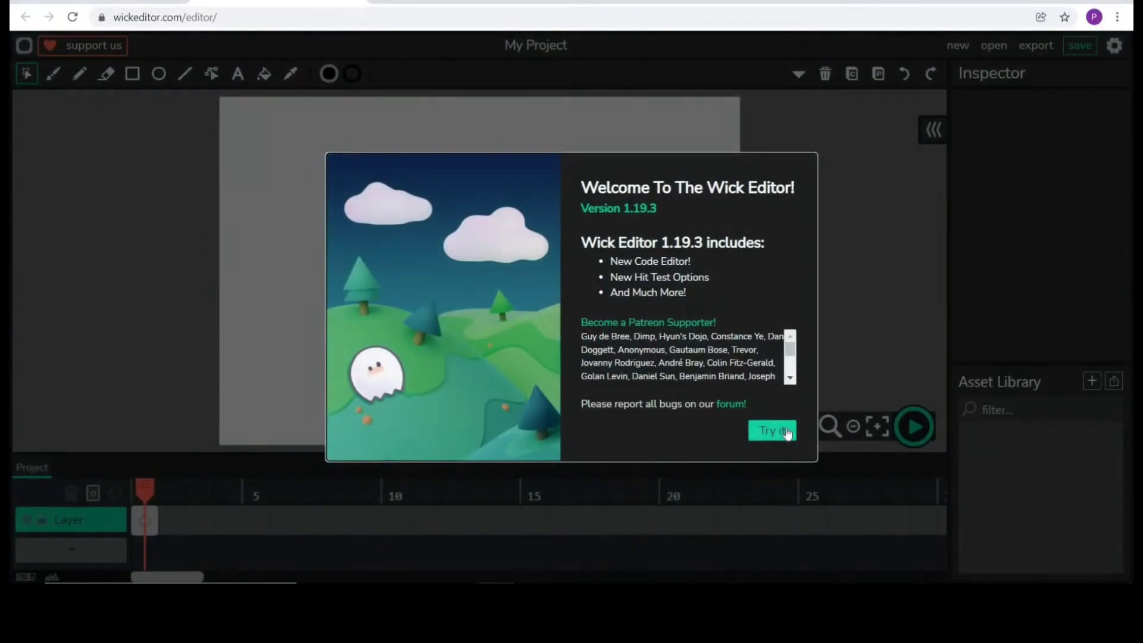
Dismiss the welcome message and delete the autosaved work to get a blank canvas
left_click(787, 433)
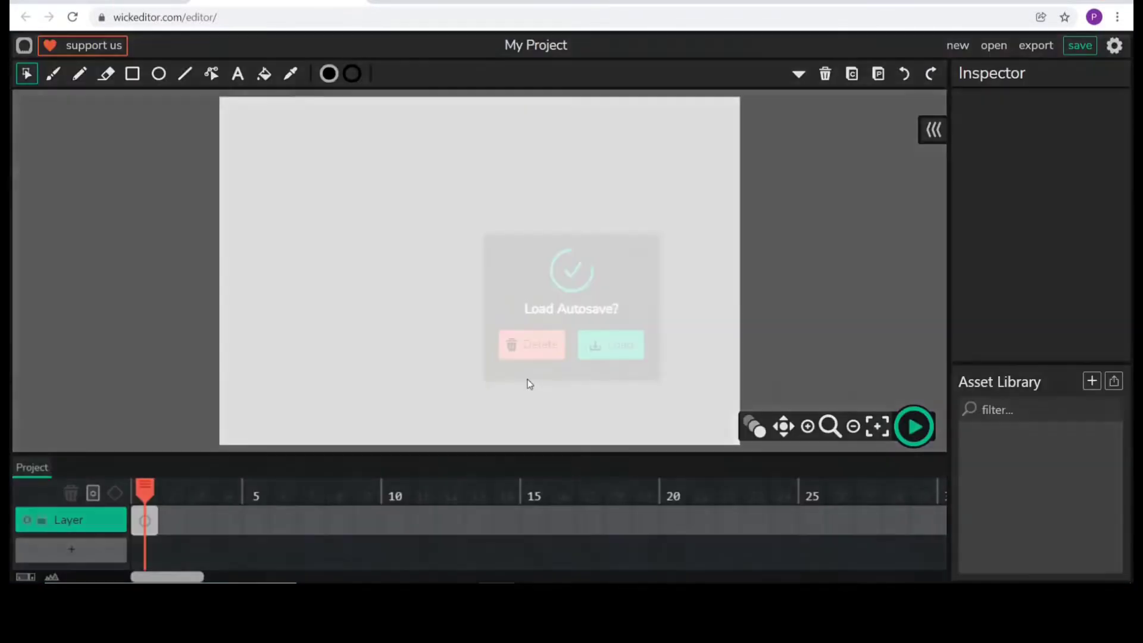
left_click(549, 348)
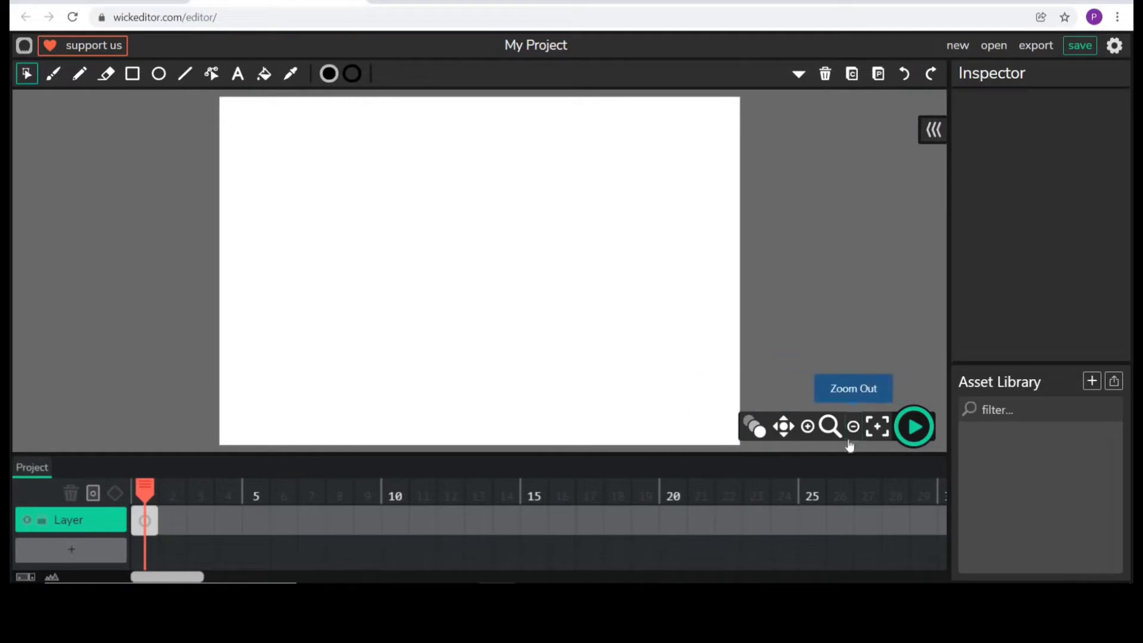
Draw a red-filled rectangle in the upper left of the canvas
left_click(132, 74)
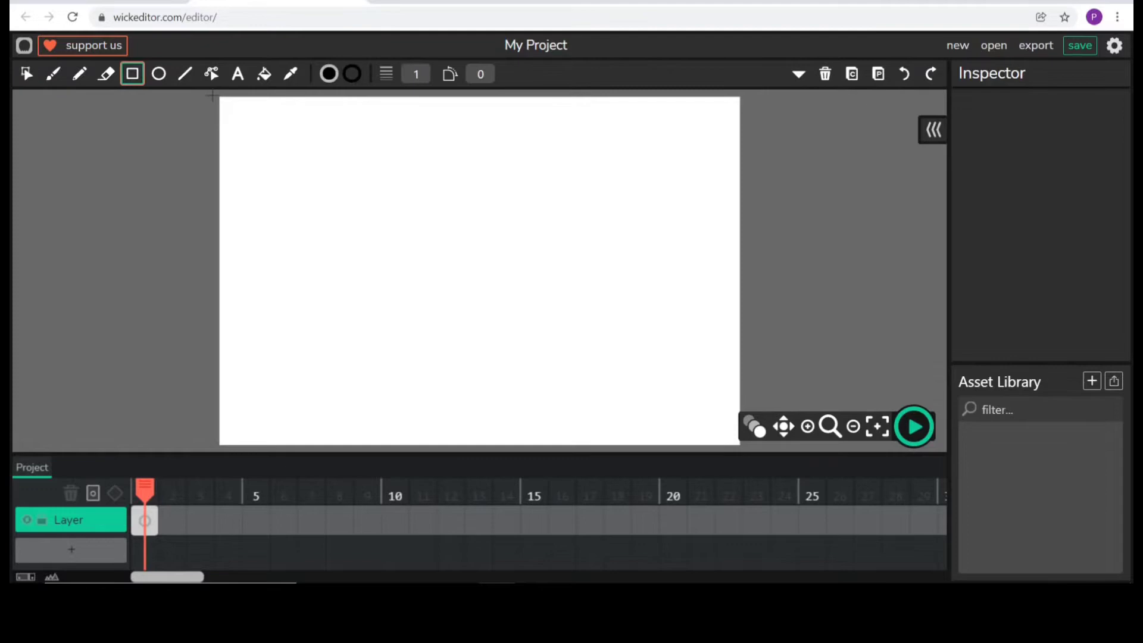
left_click(328, 74)
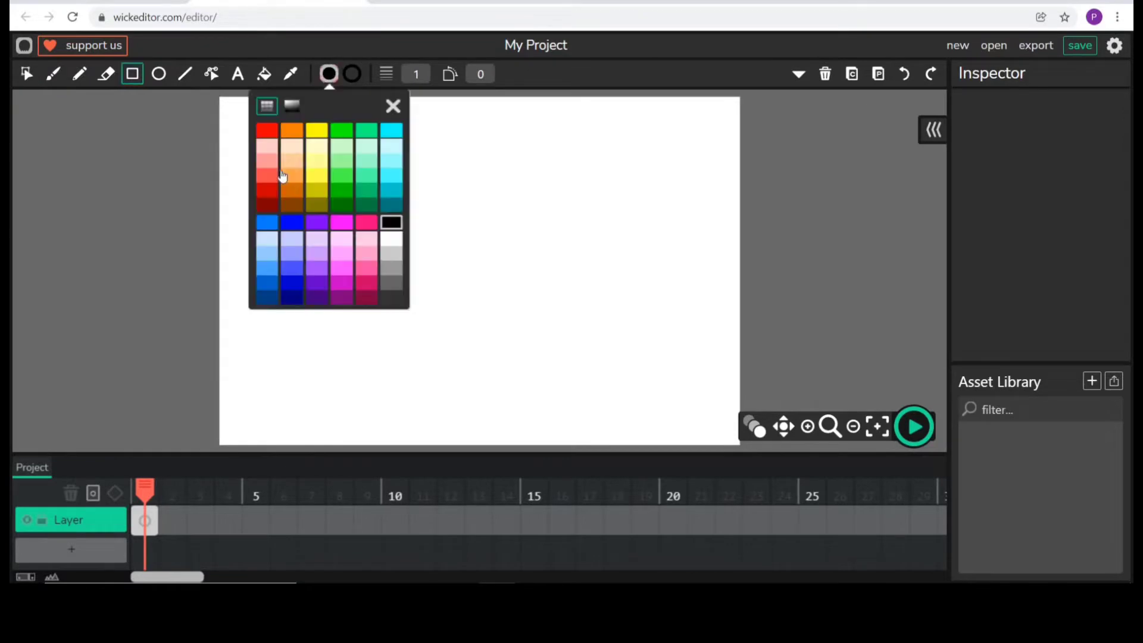
left_click(295, 175)
left_click(267, 190)
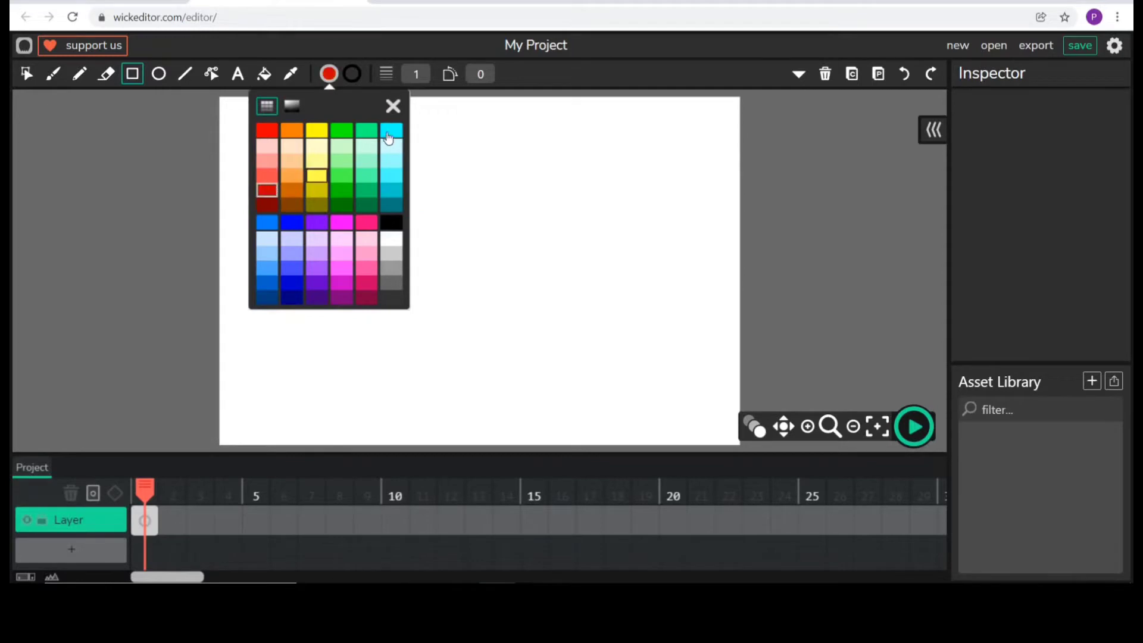
left_click(393, 106)
mouse_move(279, 132)
left_mouse_down()
mouse_move(404, 248)
mouse_move(378, 269)
mouse_move(399, 267)
left_mouse_up()
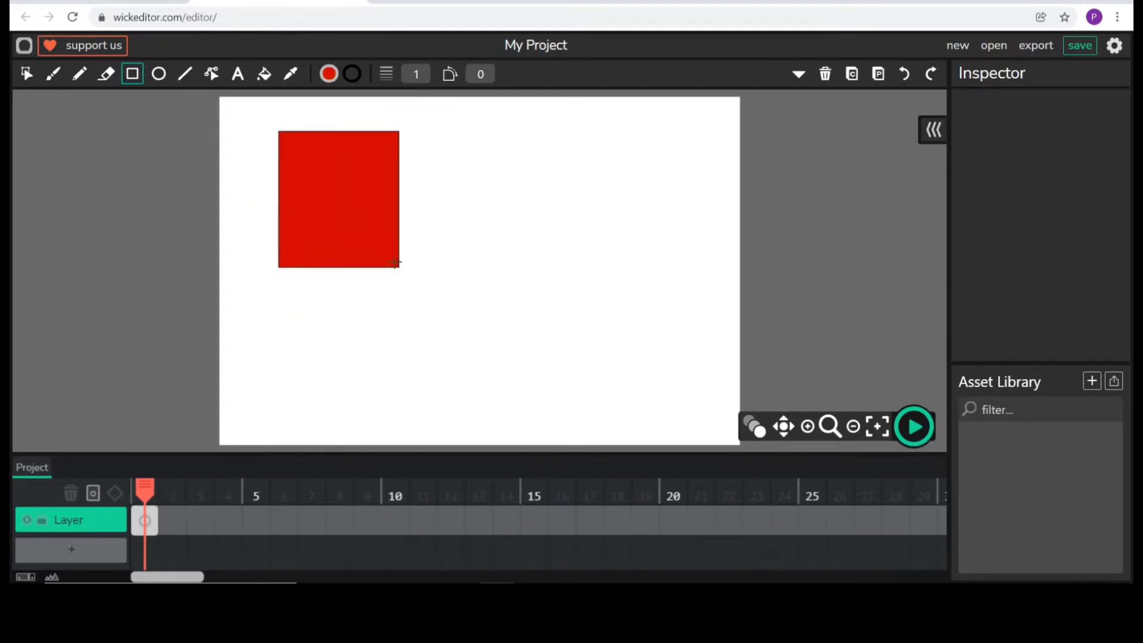
Draw a red square at top centre with a yellow outline of width 20
left_click(352, 74)
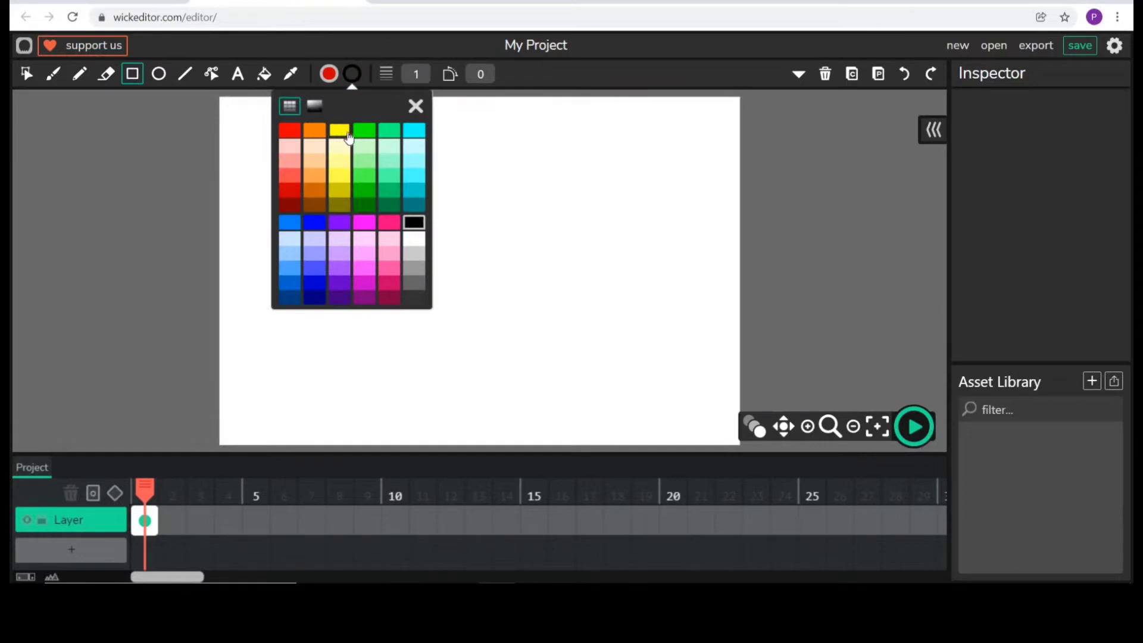
left_click(340, 132)
left_click(417, 106)
left_click(417, 74)
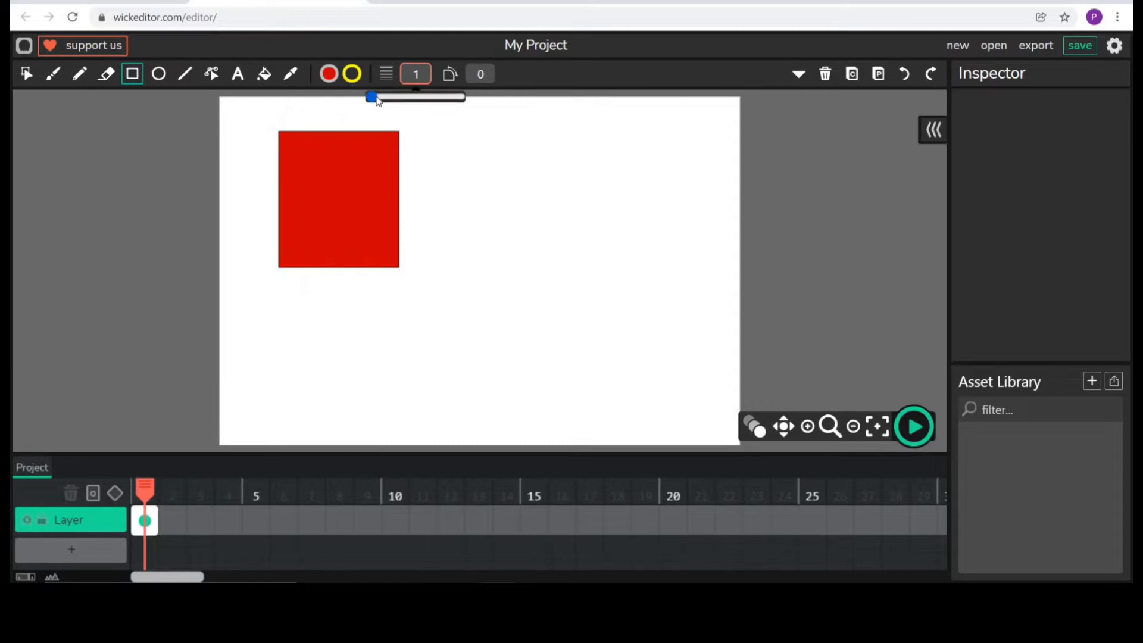
left_click_drag(372, 97, 389, 100)
left_click_drag(470, 134, 584, 242)
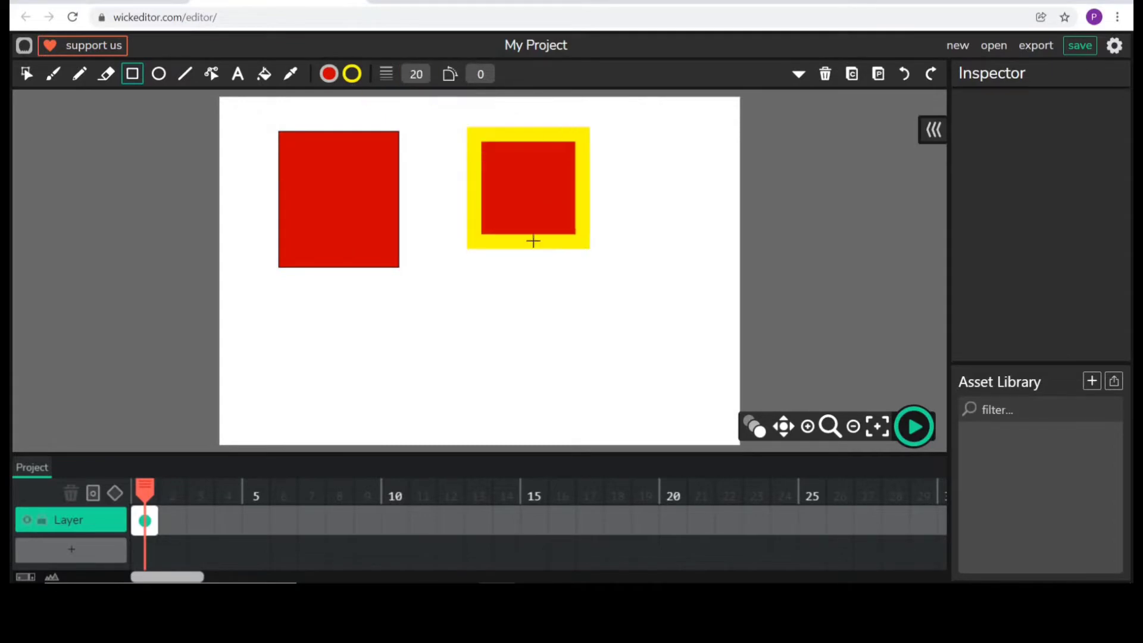
Copy and paste the yellow-outlined square, moving the duplicate to the lower right
left_click(26, 75)
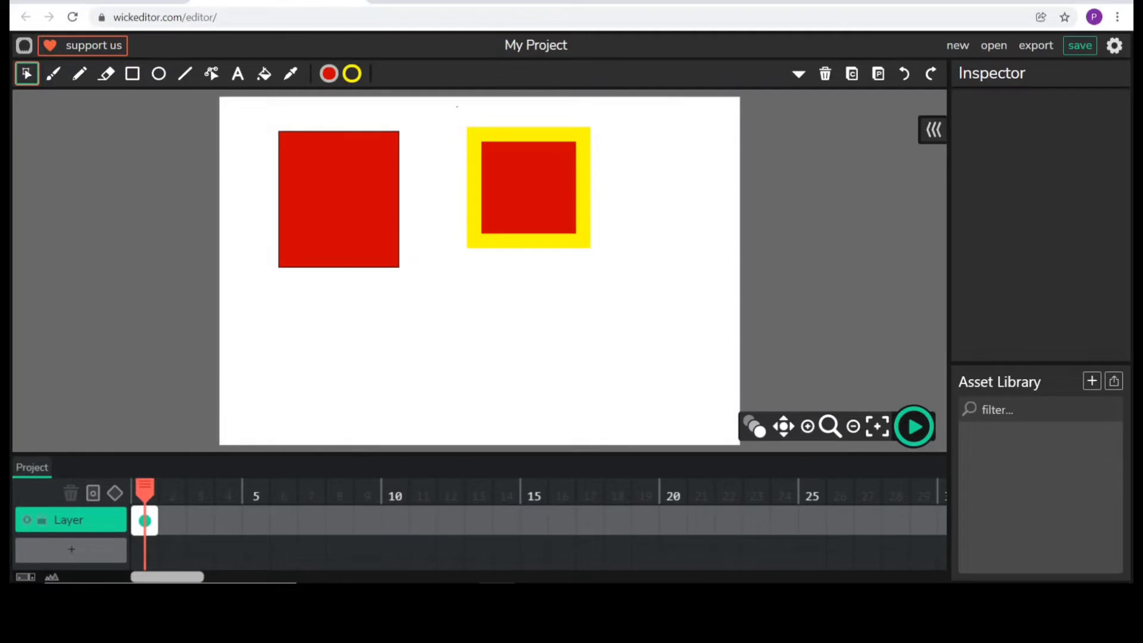
left_click(523, 188)
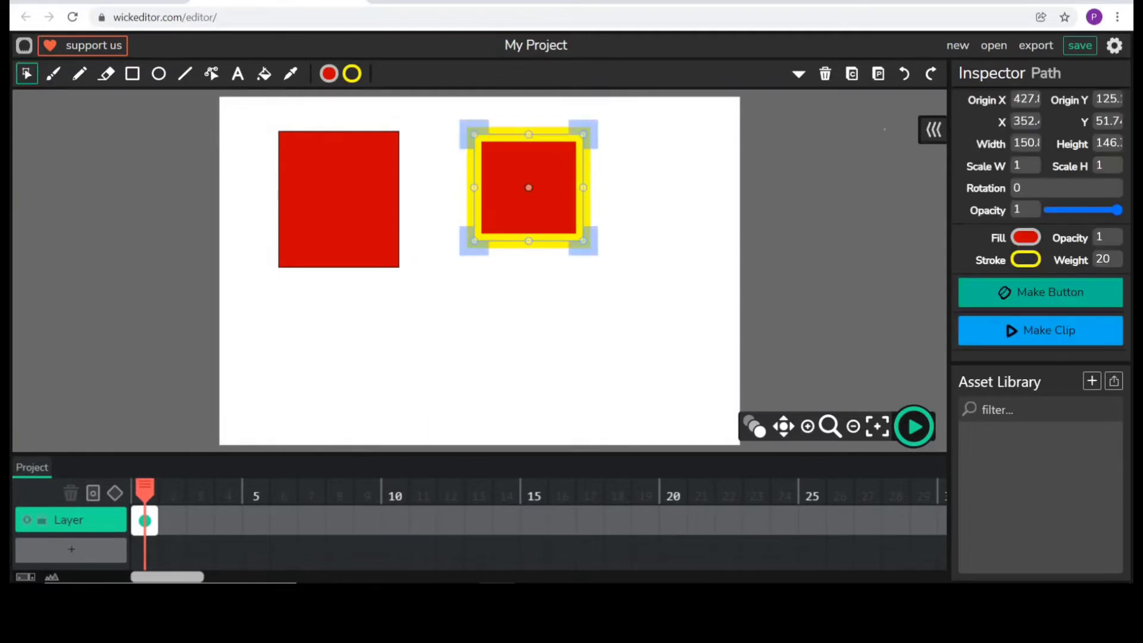
left_click(852, 74)
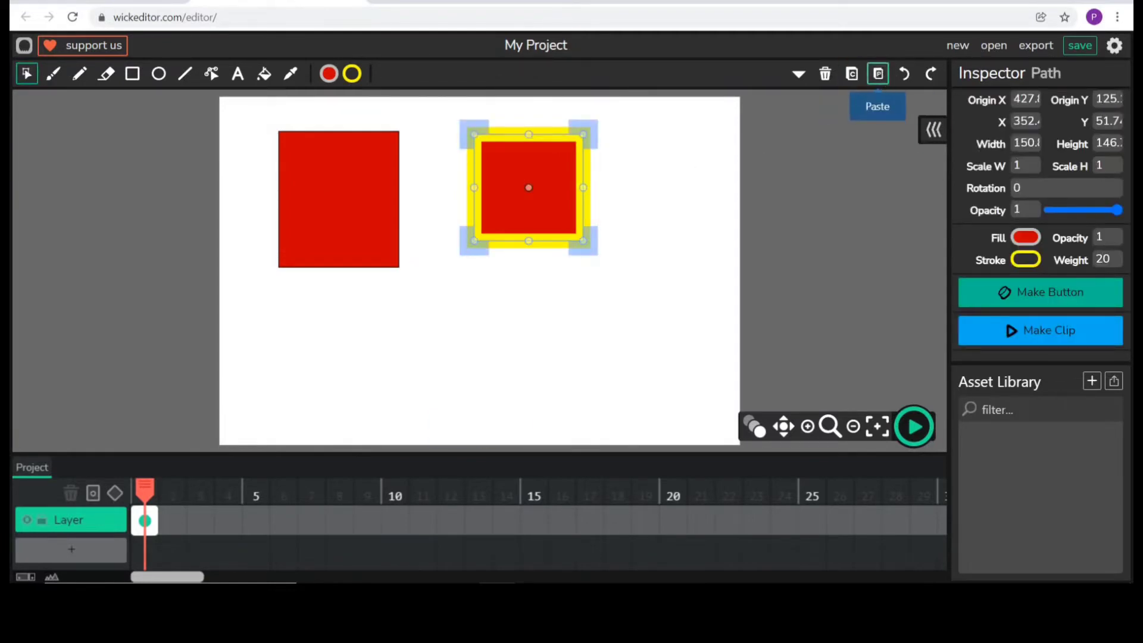
left_click(879, 74)
left_click_drag(588, 354, 601, 385)
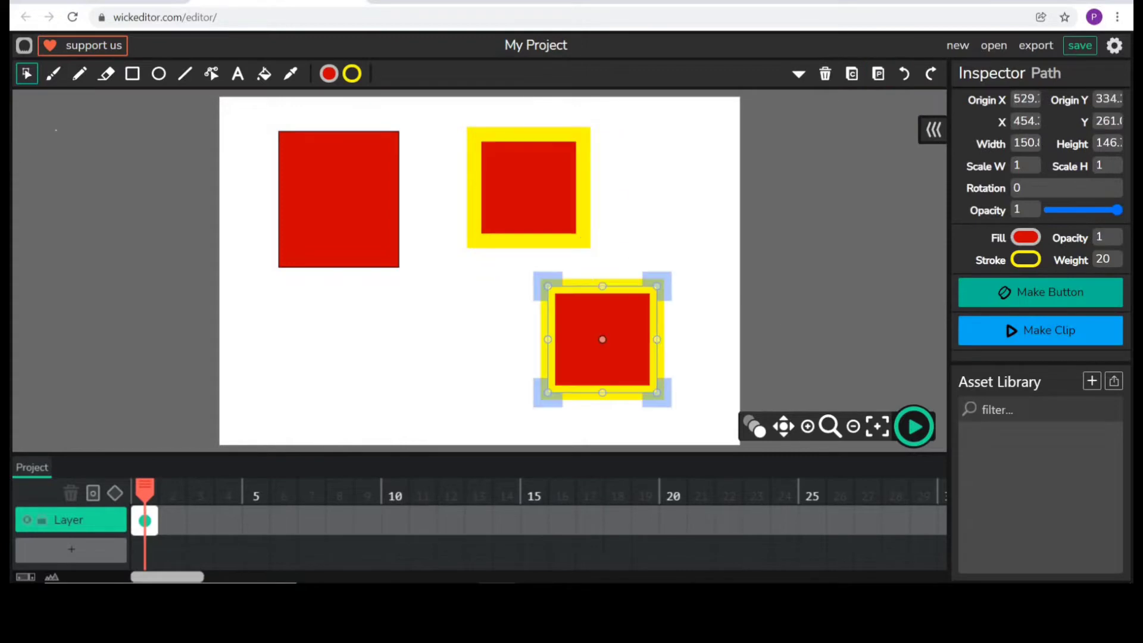
Paint two red brush Z strokes, the second at size 20, plus a yellow pencil Z
left_click(53, 74)
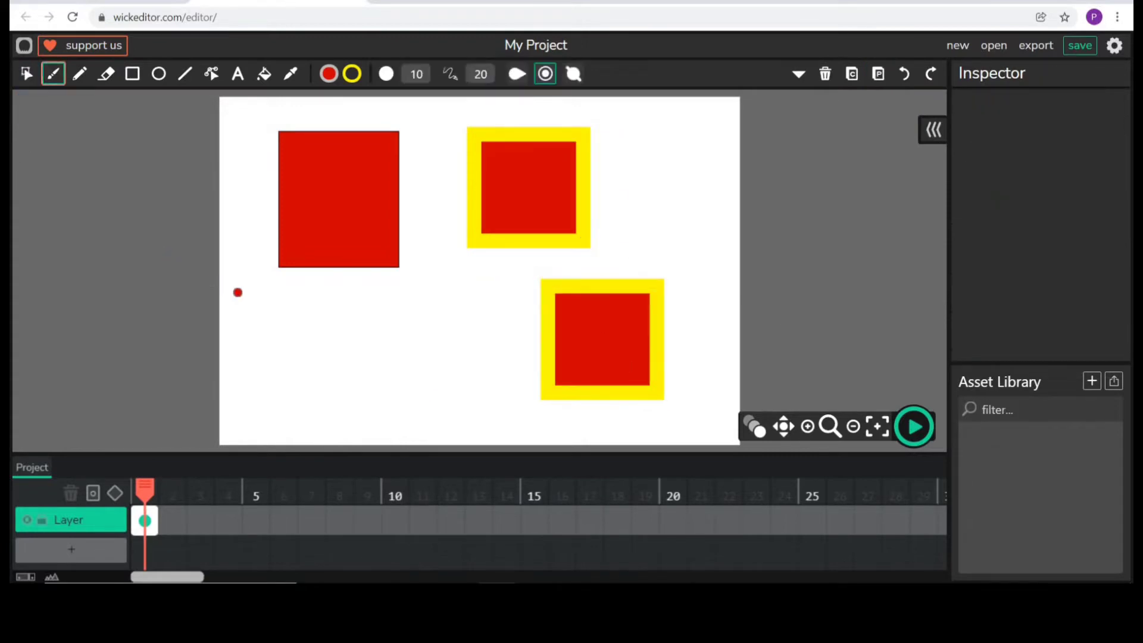
mouse_move(238, 293)
left_mouse_down()
mouse_move(283, 298)
mouse_move(261, 336)
mouse_move(397, 363)
left_mouse_up()
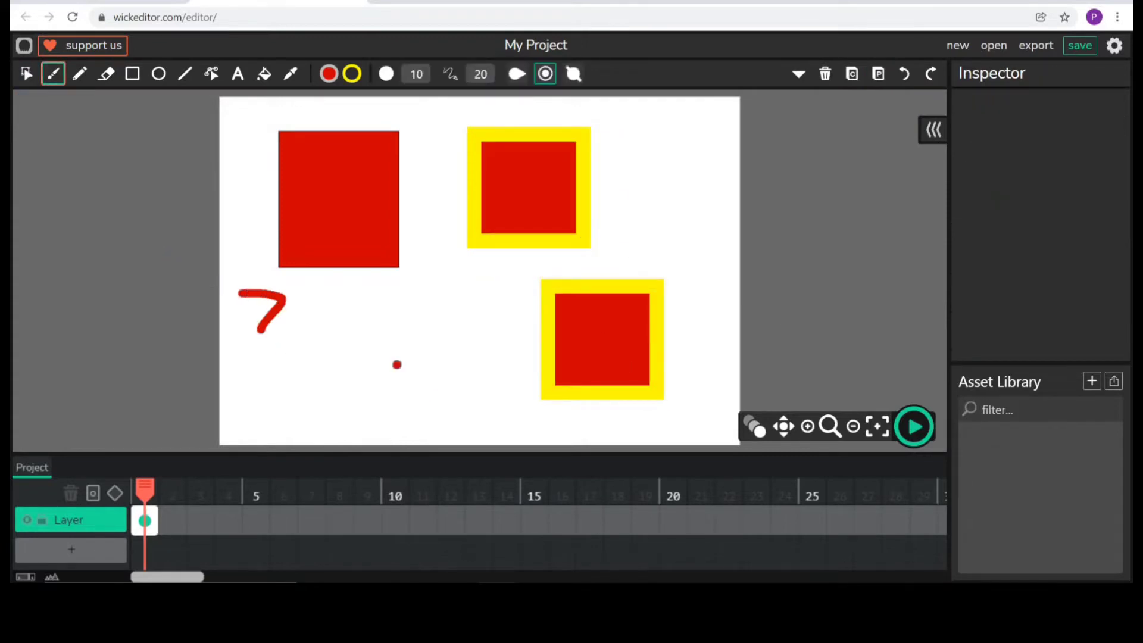
left_click(417, 73)
type("20")
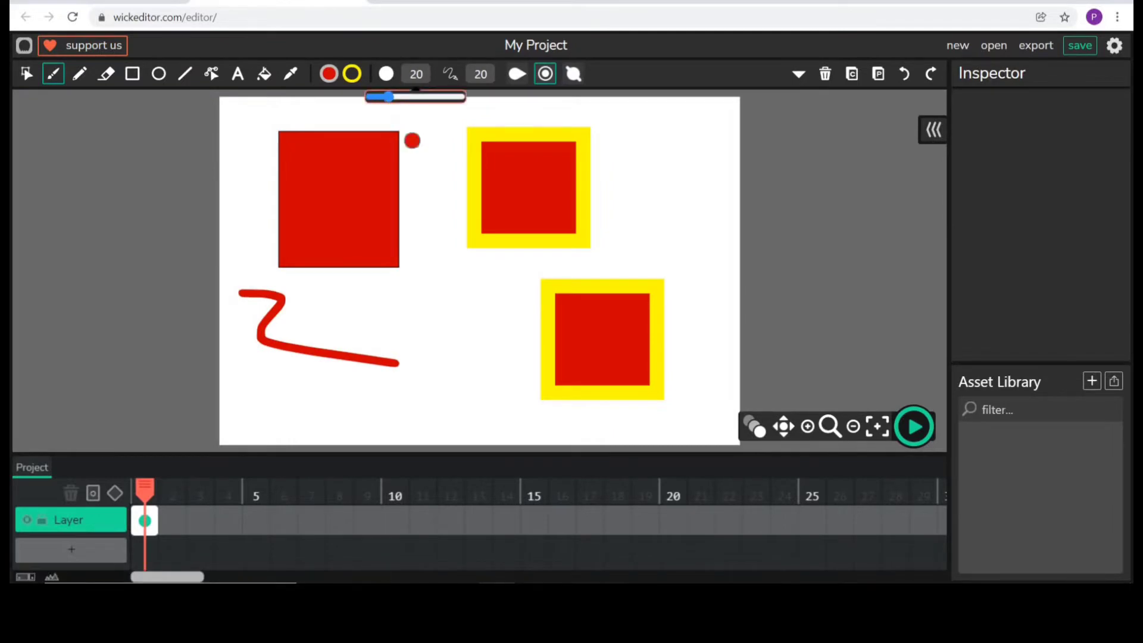
left_click_drag(406, 290, 526, 384)
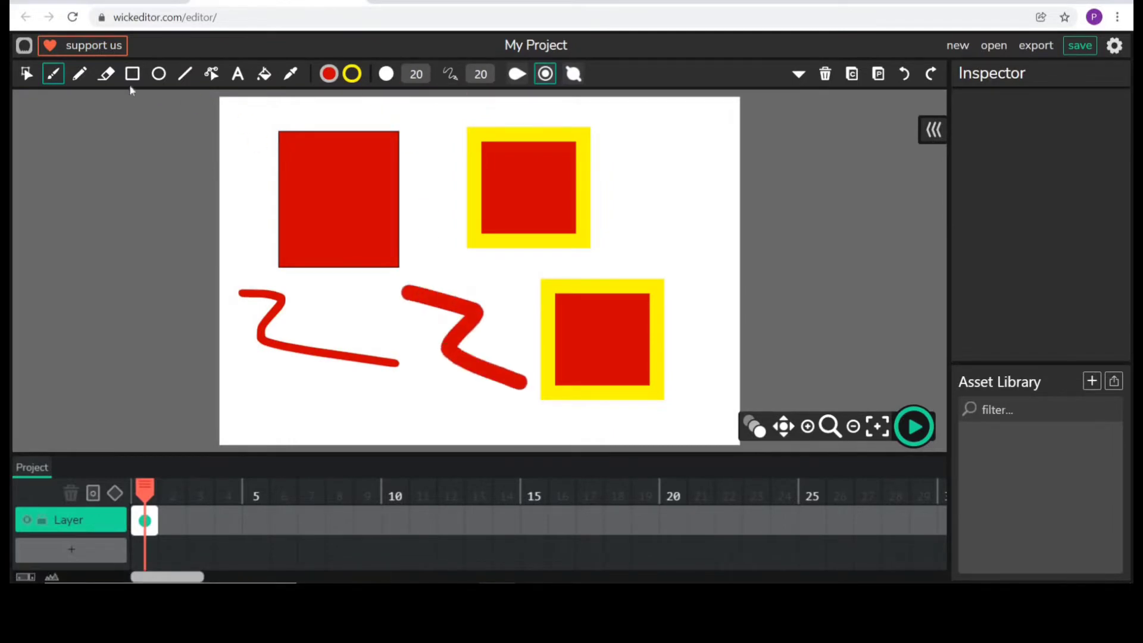
left_click(80, 74)
mouse_move(627, 143)
left_mouse_down()
mouse_move(666, 144)
mouse_move(692, 215)
left_mouse_up()
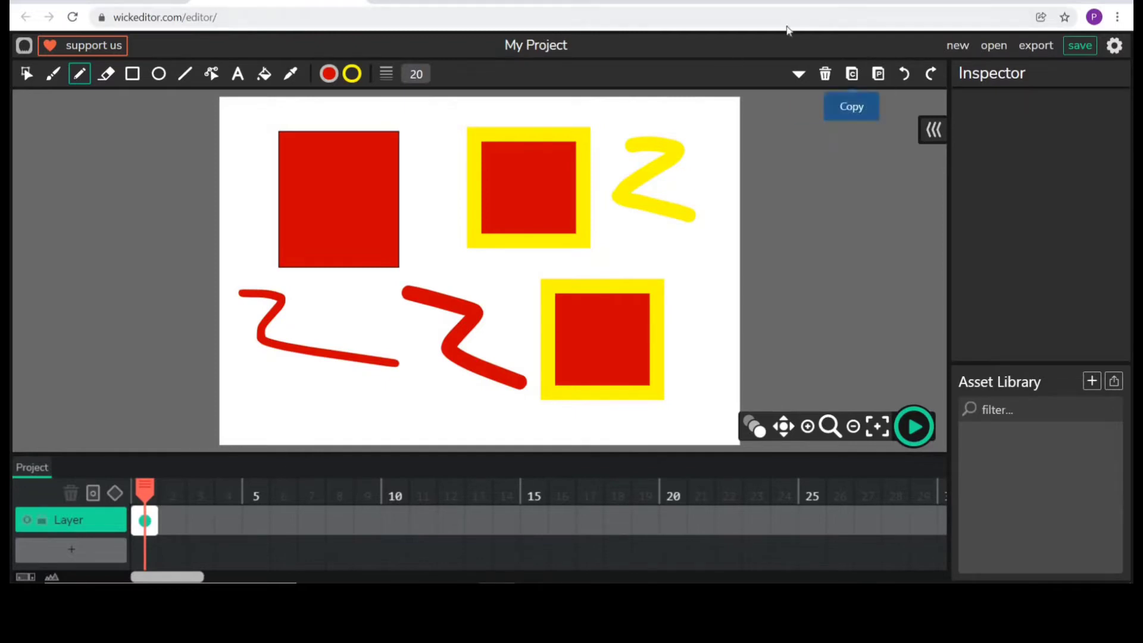
Start a new blank project and draw an orange-filled circle near the canvas top centre
left_click(961, 47)
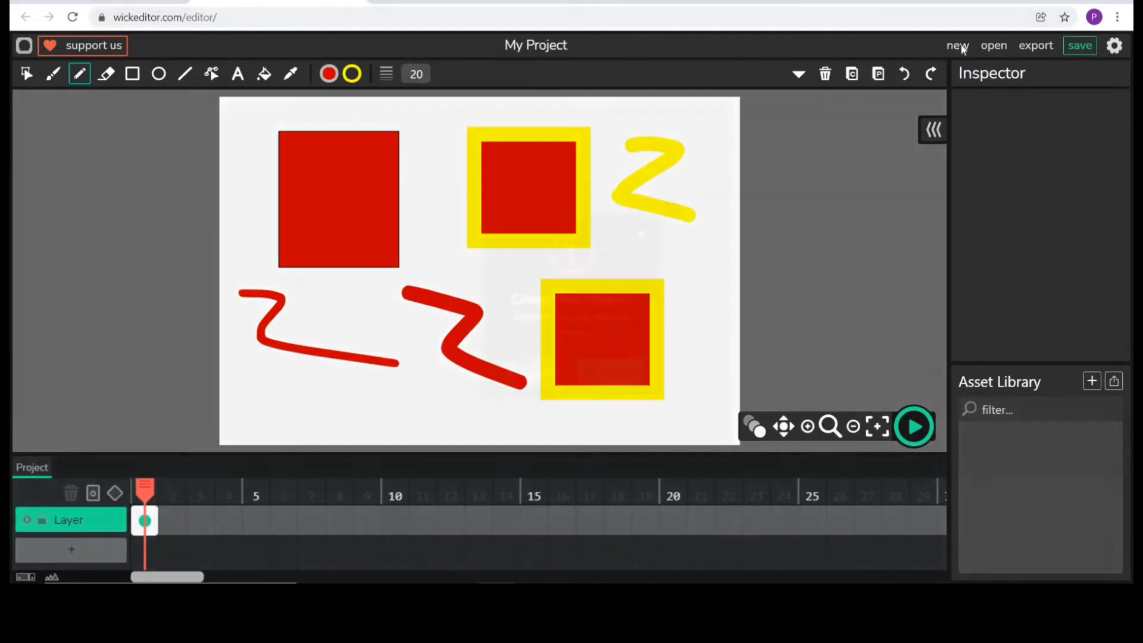
left_click(601, 372)
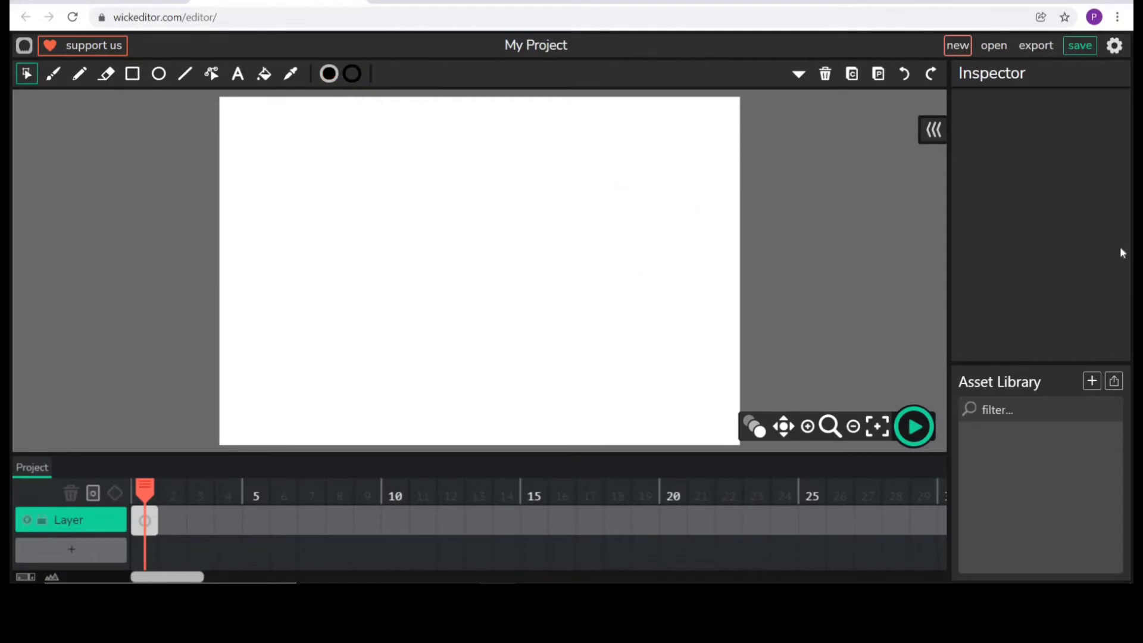
left_click(159, 74)
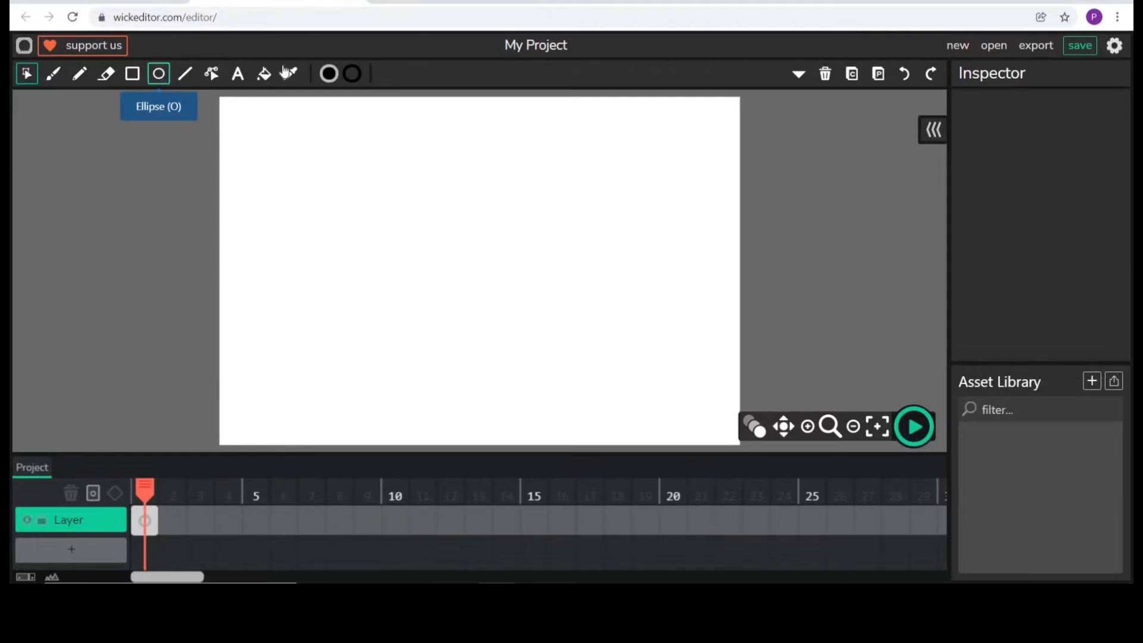
left_click(329, 74)
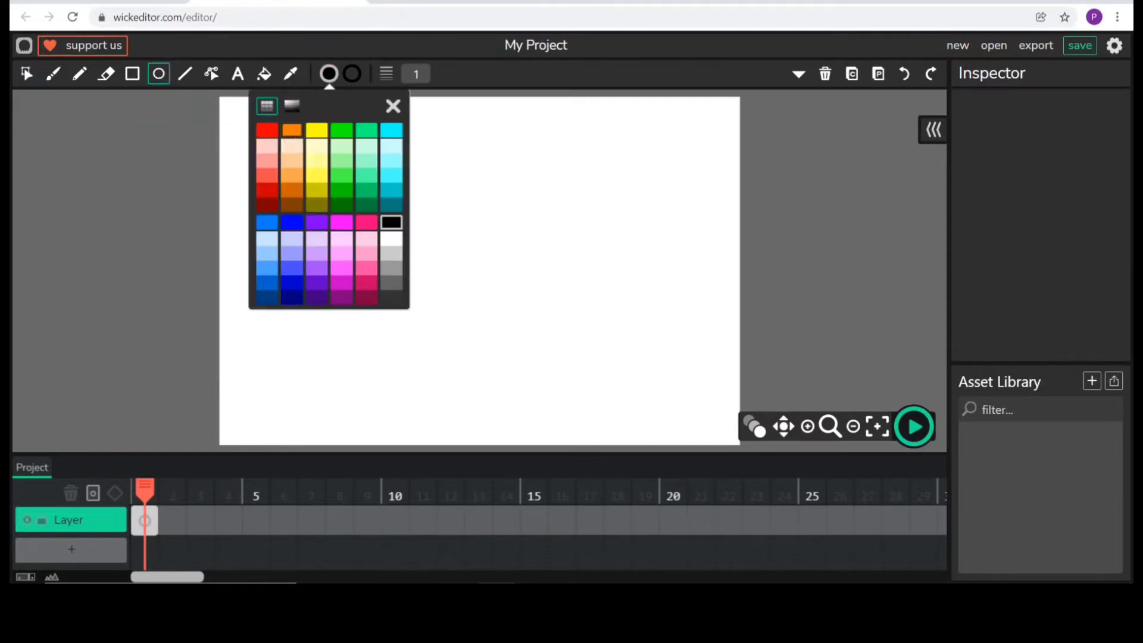
left_click(292, 129)
left_click(393, 106)
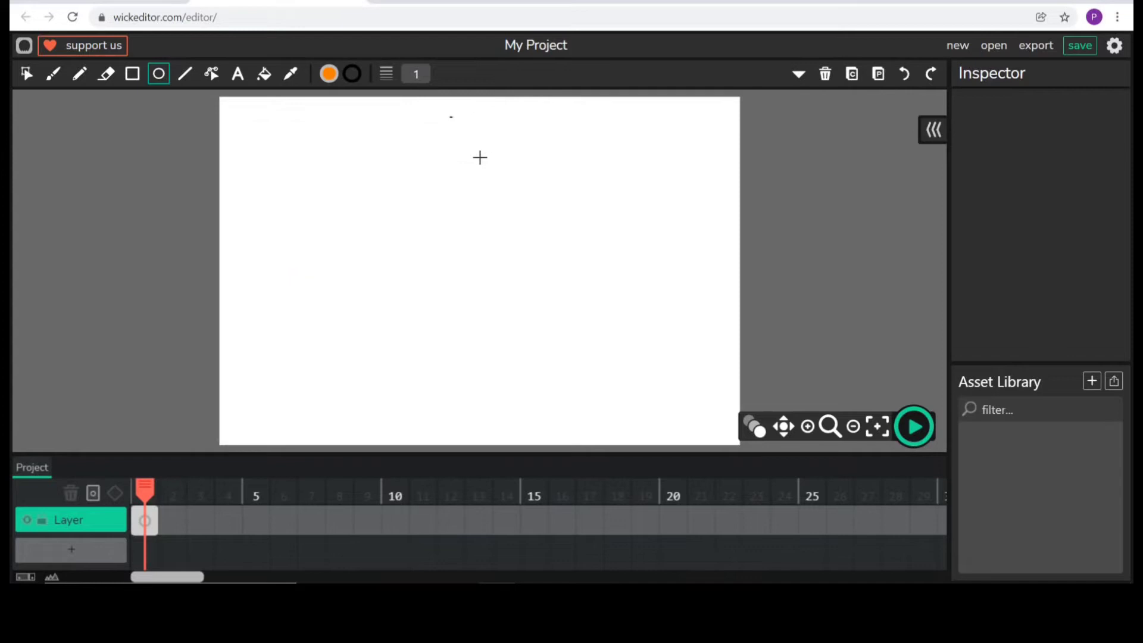
left_click_drag(480, 157, 508, 175)
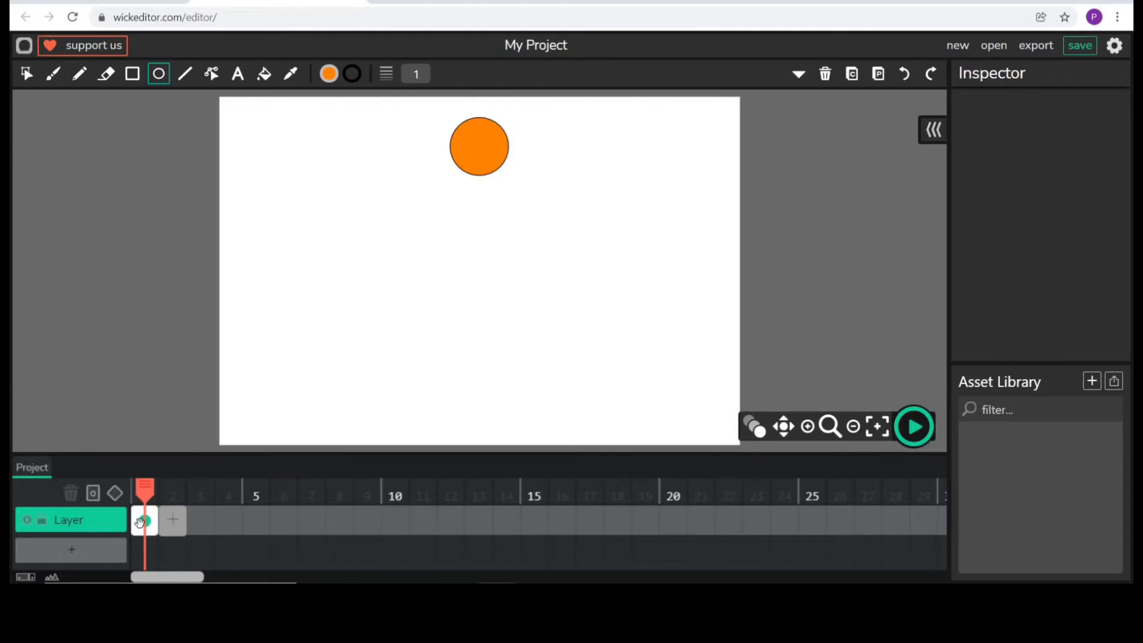
Add frame 2 and paste a copy of the orange circle from frame 1 into it
left_click(172, 526)
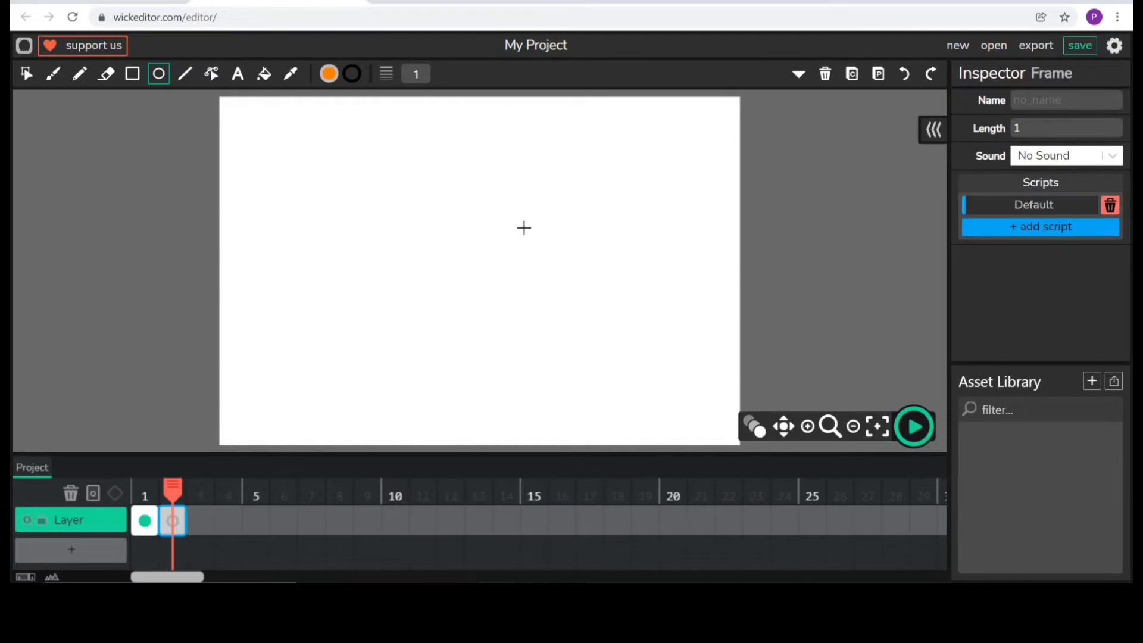
left_click(143, 521)
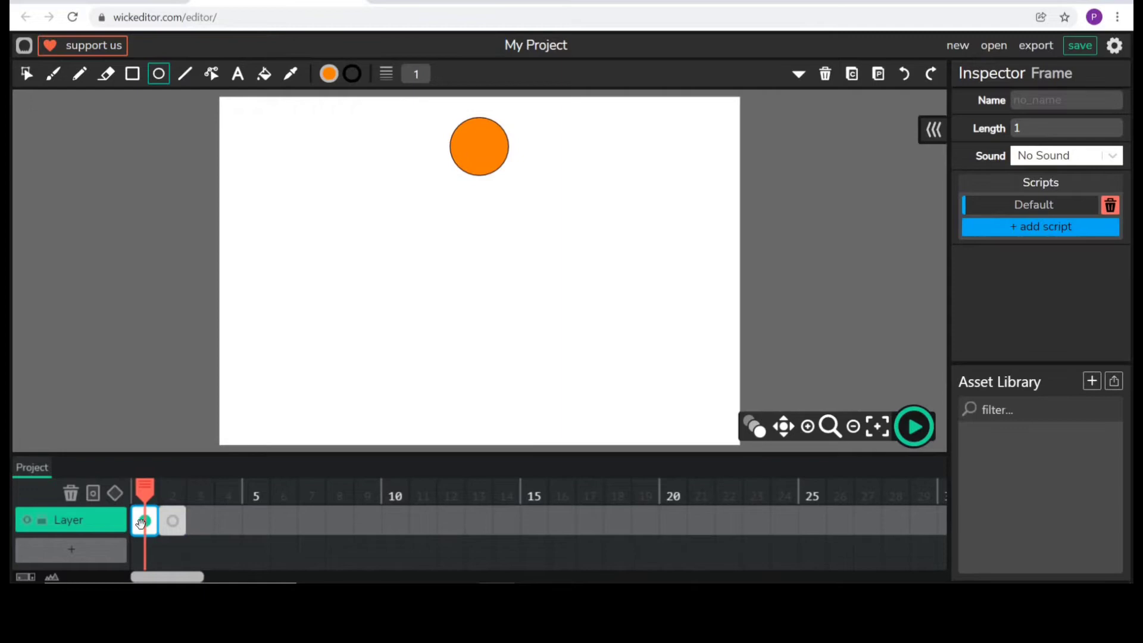
left_click(26, 74)
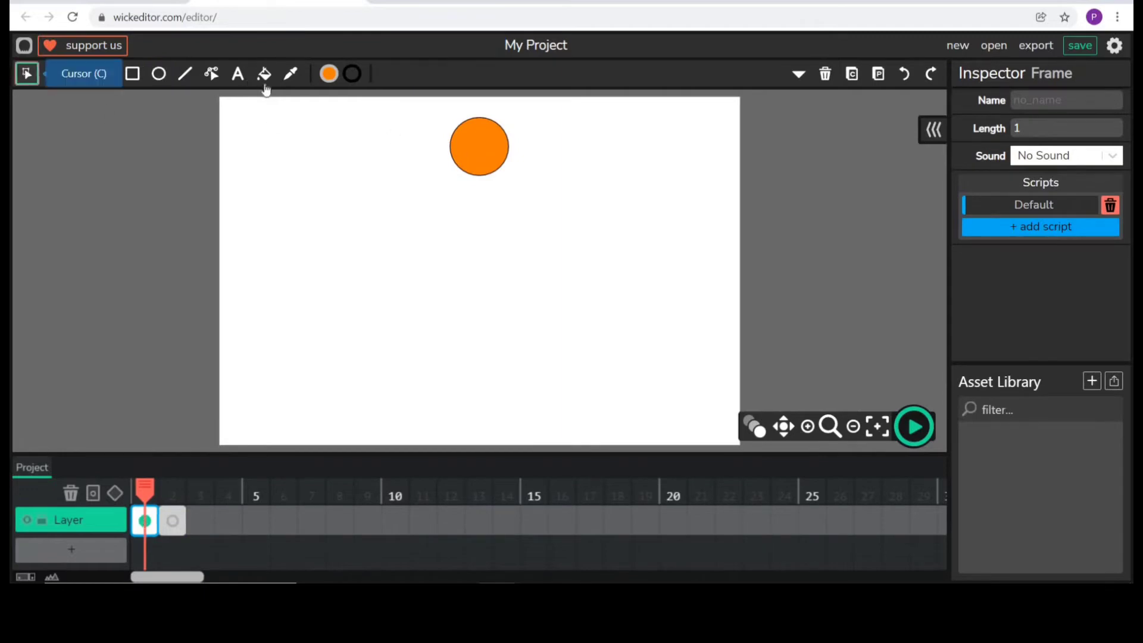
left_click_drag(446, 110, 513, 177)
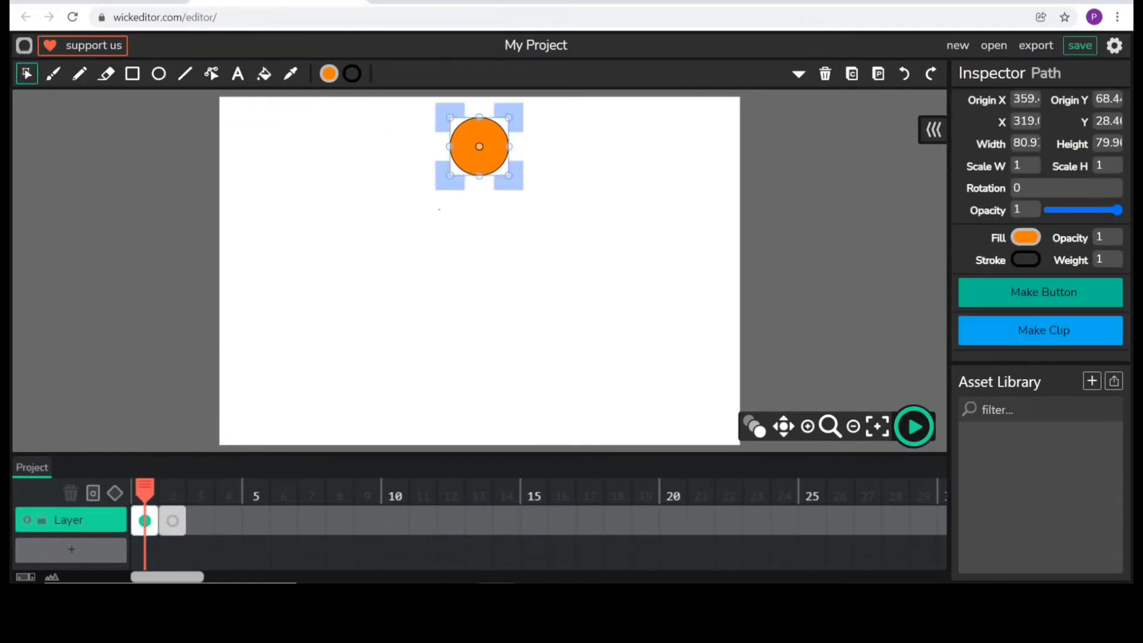
left_click(852, 73)
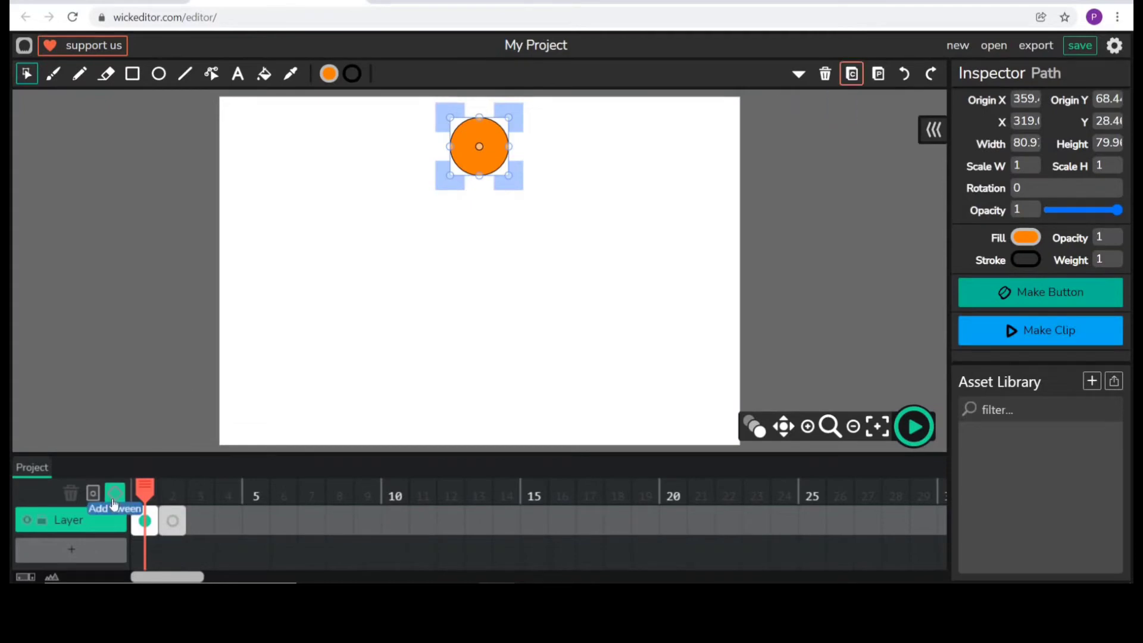
left_click(173, 521)
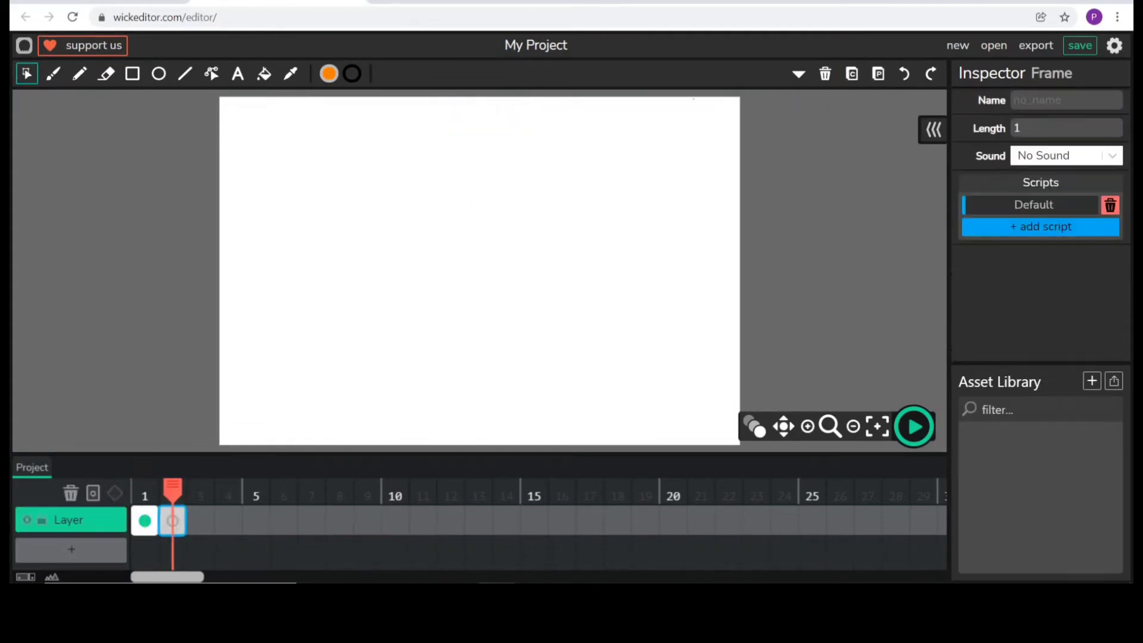
left_click(878, 73)
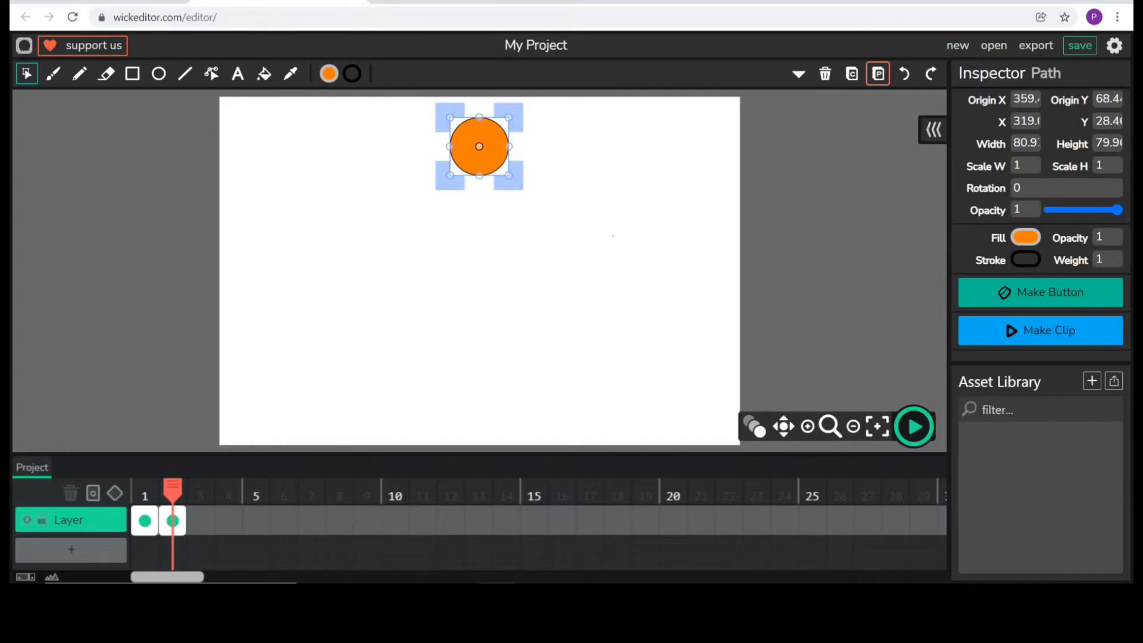
Turn on onion skinning and move the frame 2 ball lower, to Y 108.4
left_click(760, 429)
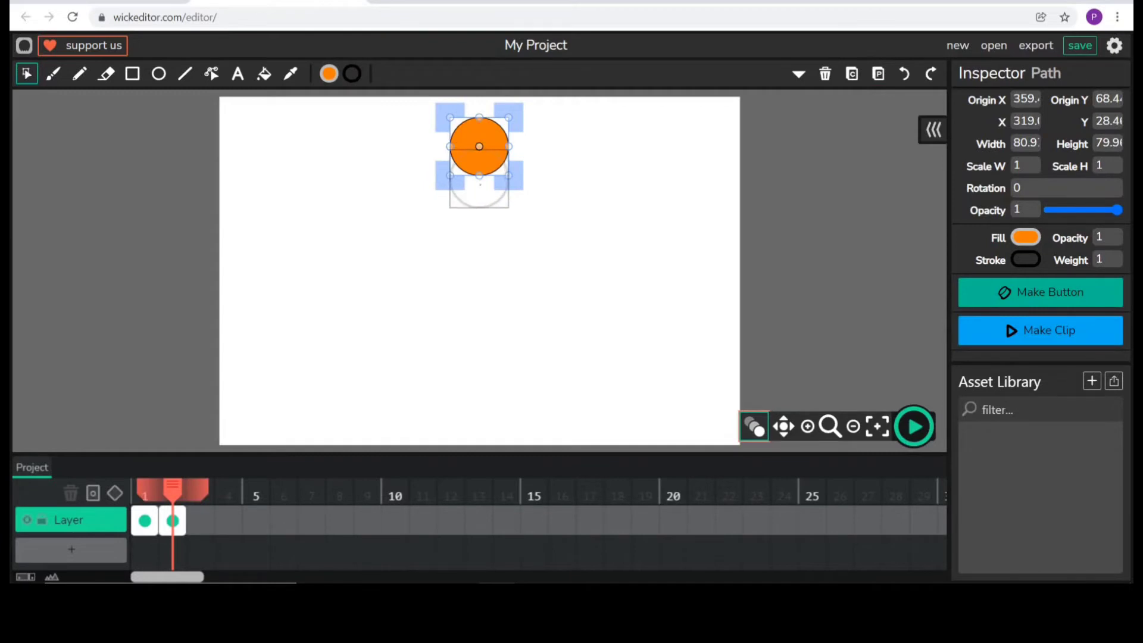
key("ctrl+z")
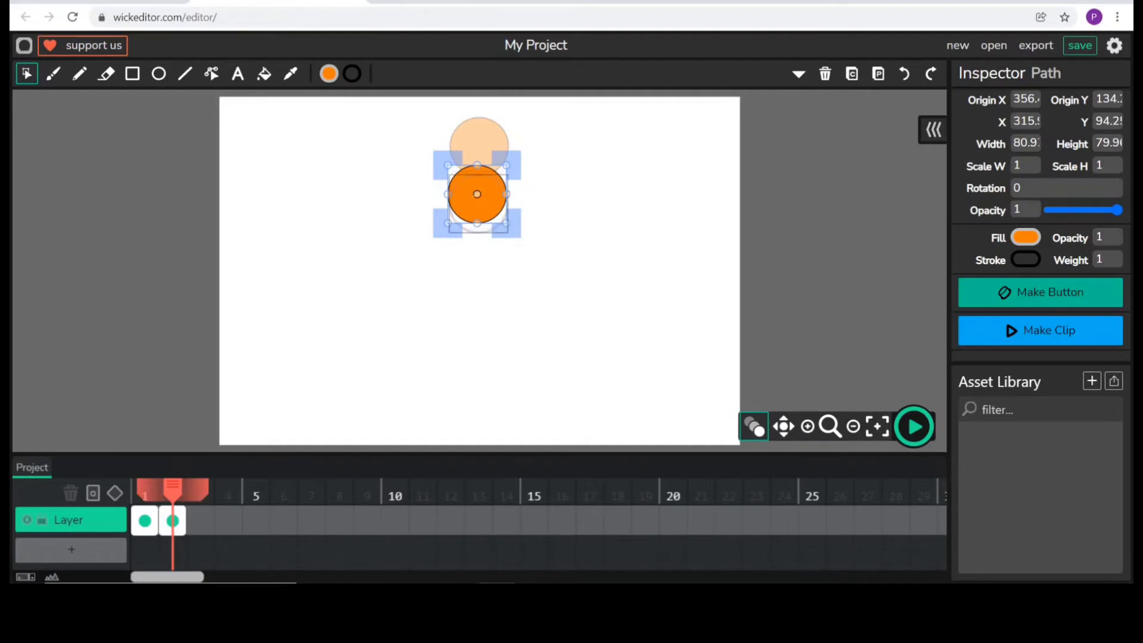
left_click_drag(477, 194, 478, 204)
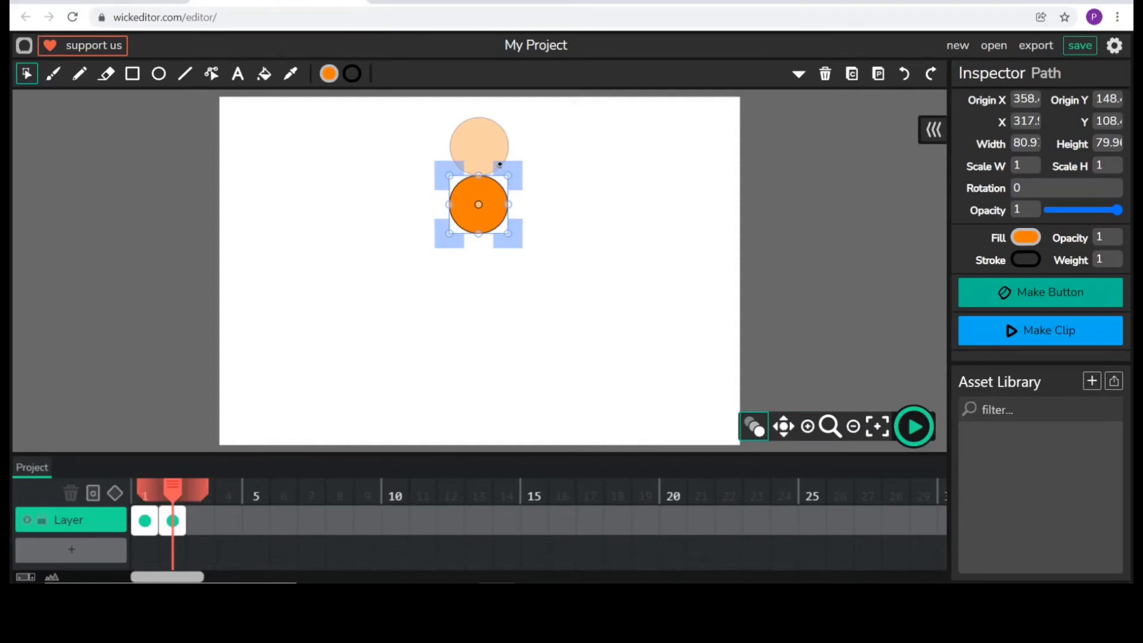
Add frames 3 and 4, each with the pasted ball placed progressively lower
left_click(200, 521)
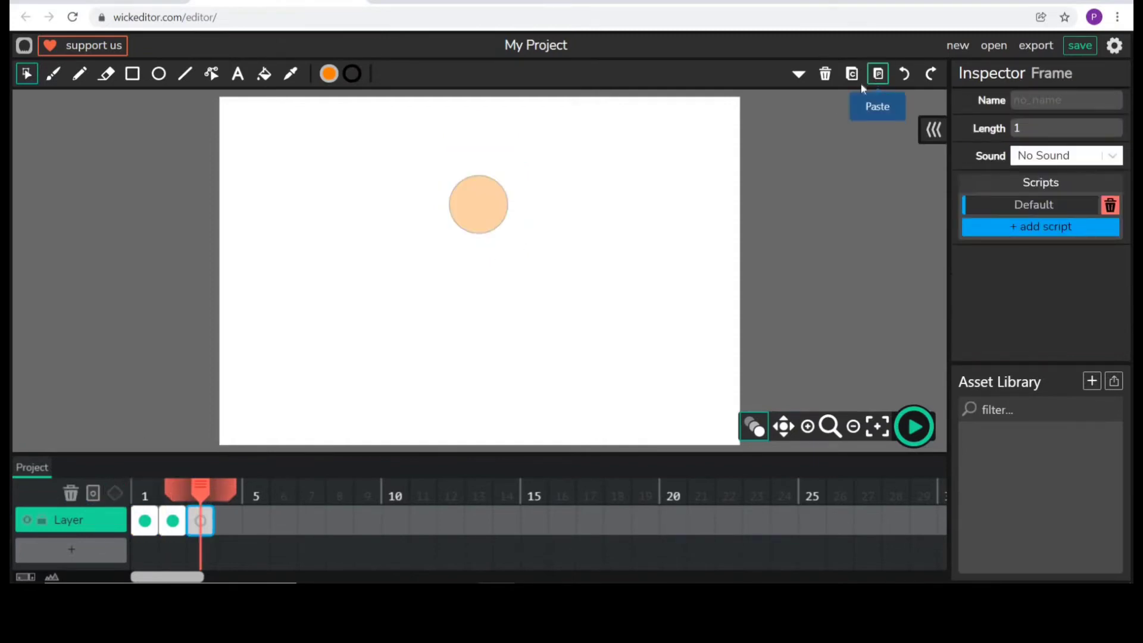
left_click(879, 75)
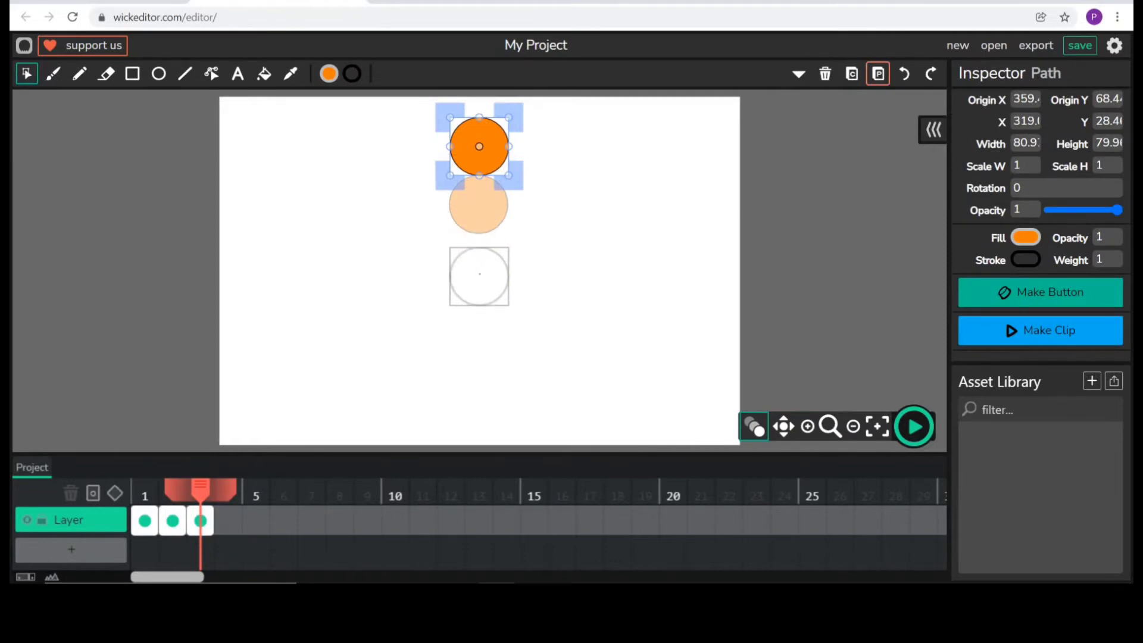
left_click_drag(476, 276, 476, 276)
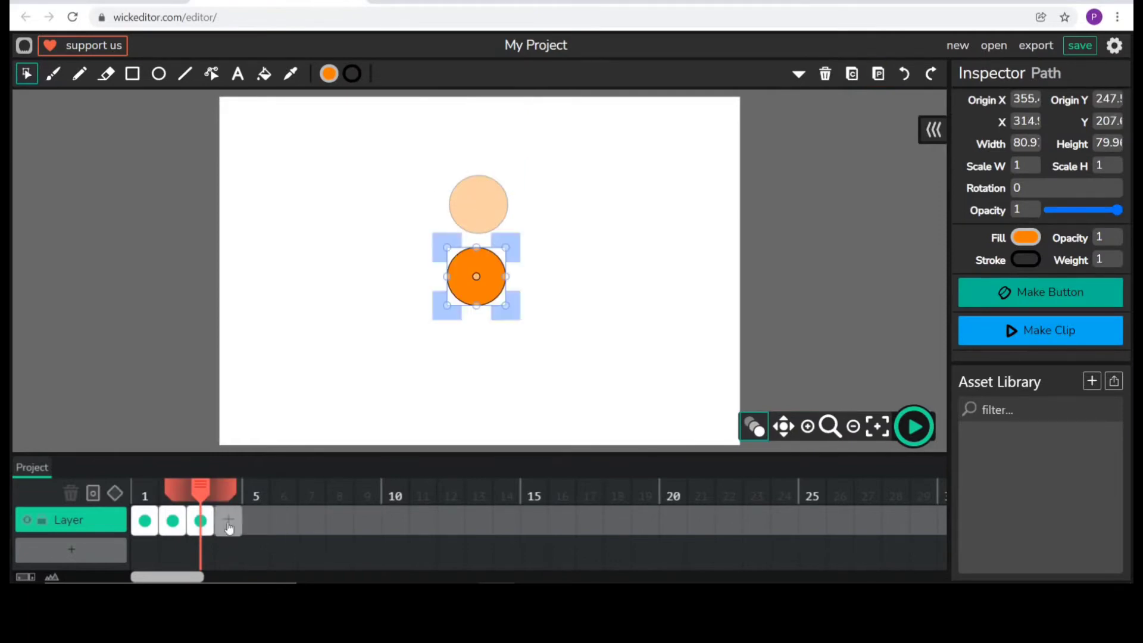
left_click(228, 521)
left_click(879, 73)
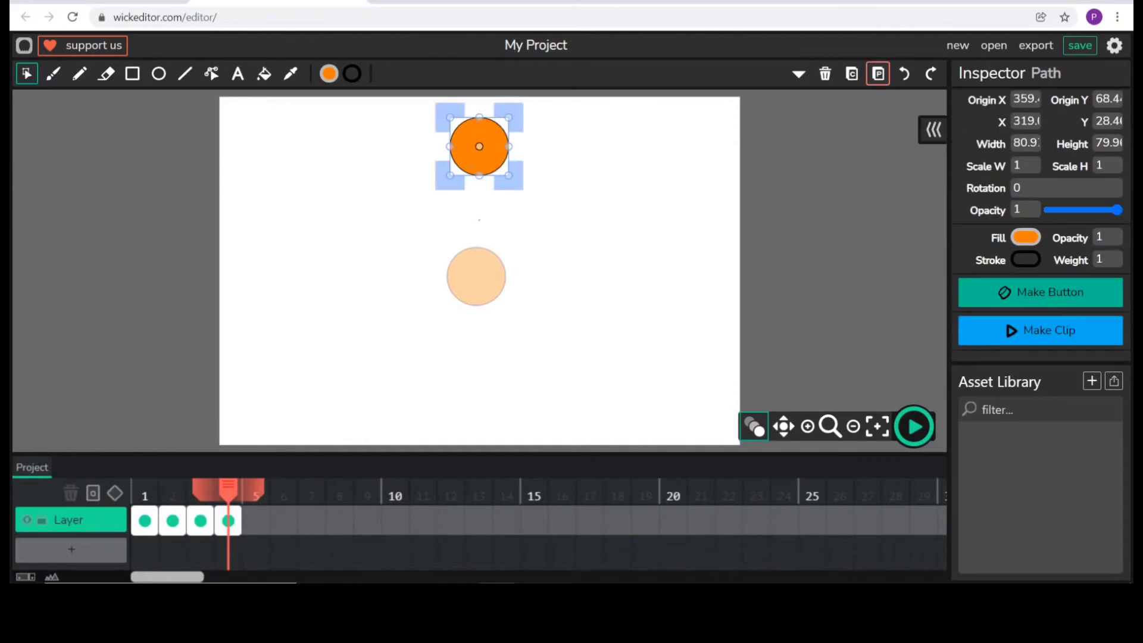
left_click_drag(479, 145, 476, 349)
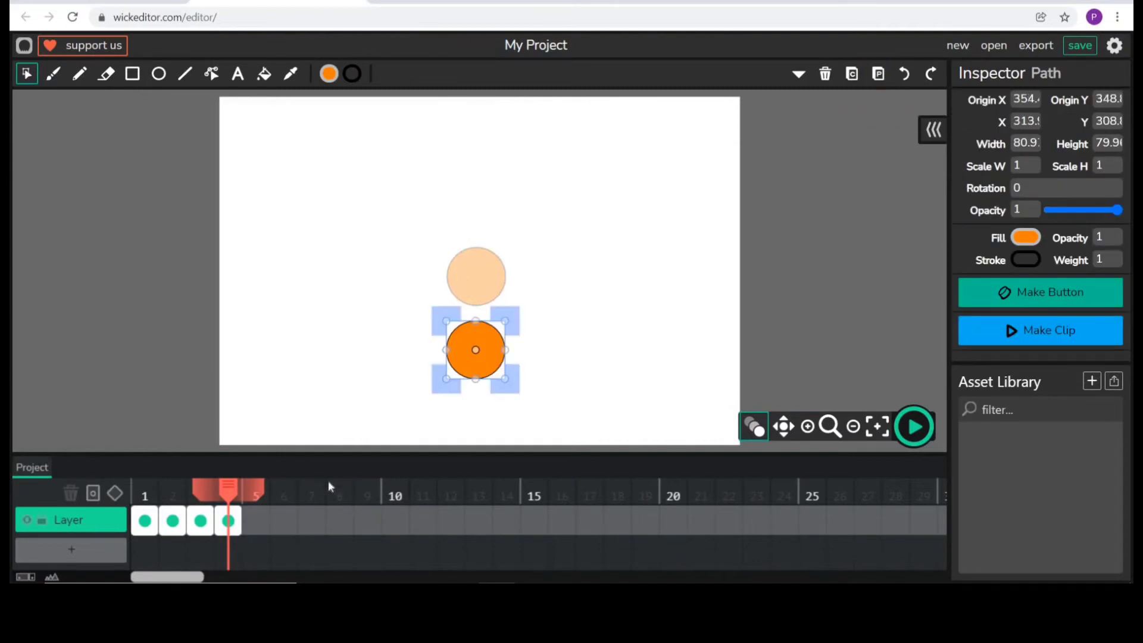
Add frame 5 with the ball at the canvas bottom, squashed to height 49.88
left_click(256, 520)
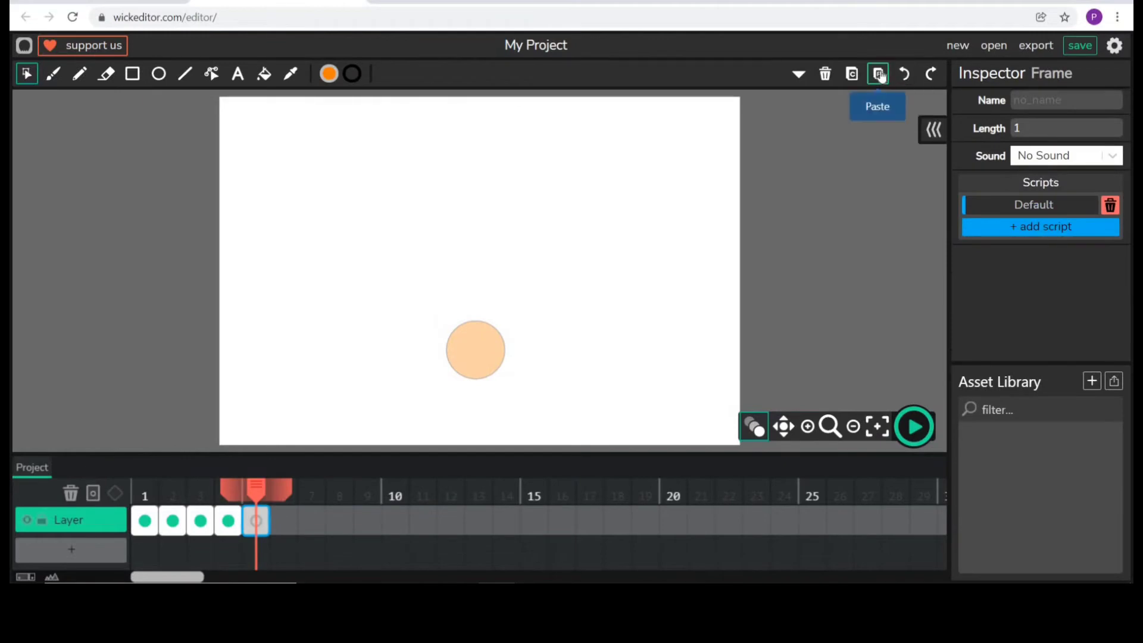
left_click(878, 74)
left_click_drag(479, 146, 474, 405)
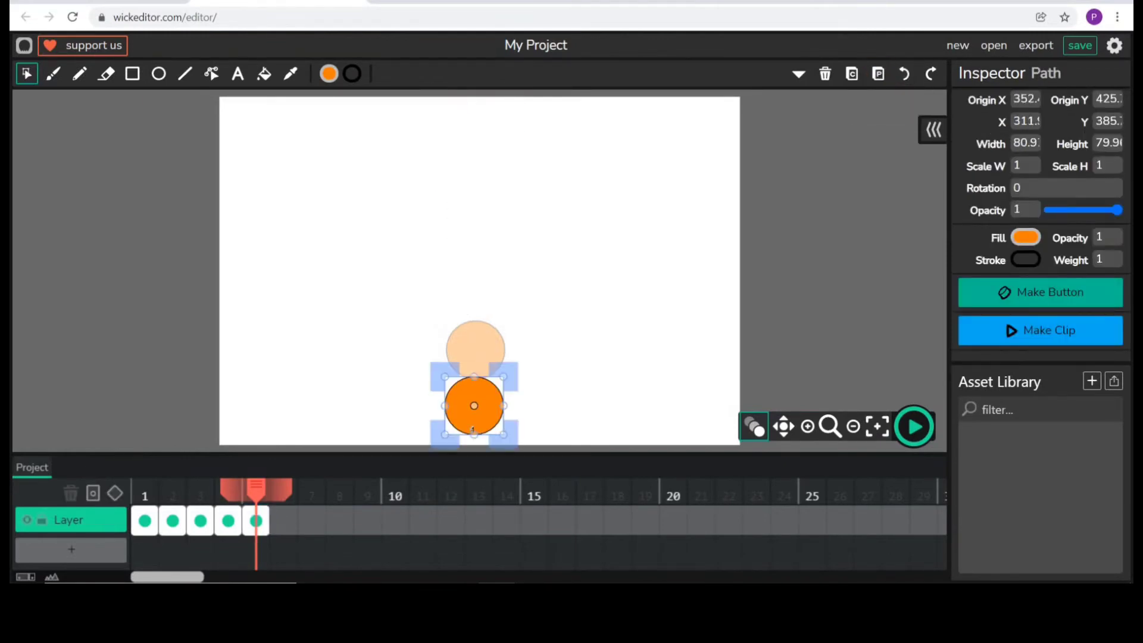
left_click_drag(474, 377, 474, 437)
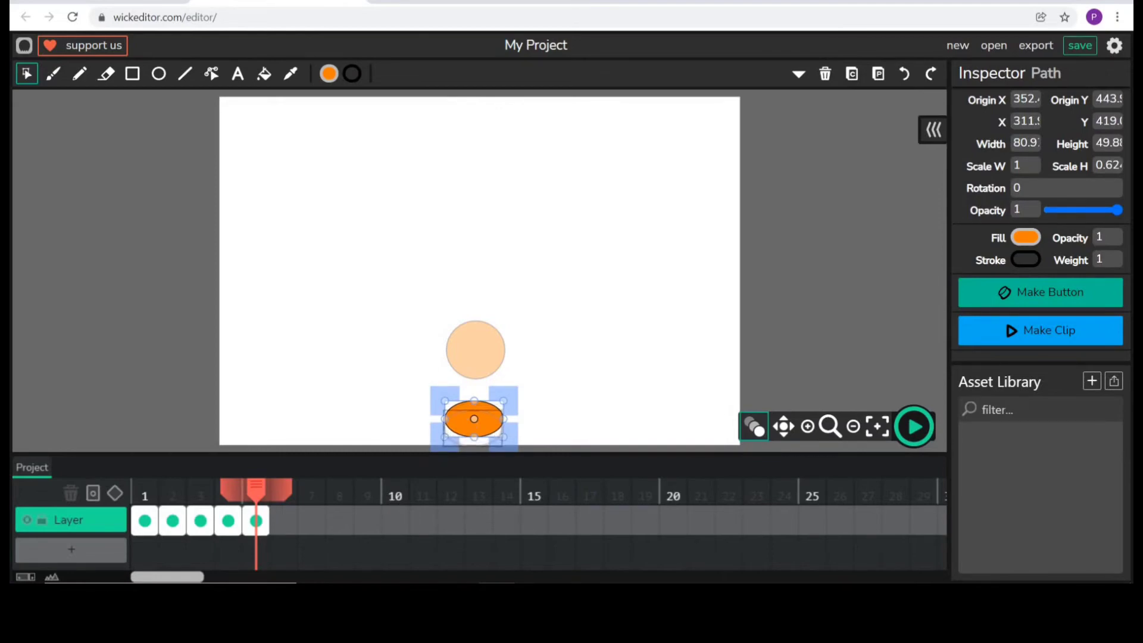
left_click_drag(474, 419, 473, 428)
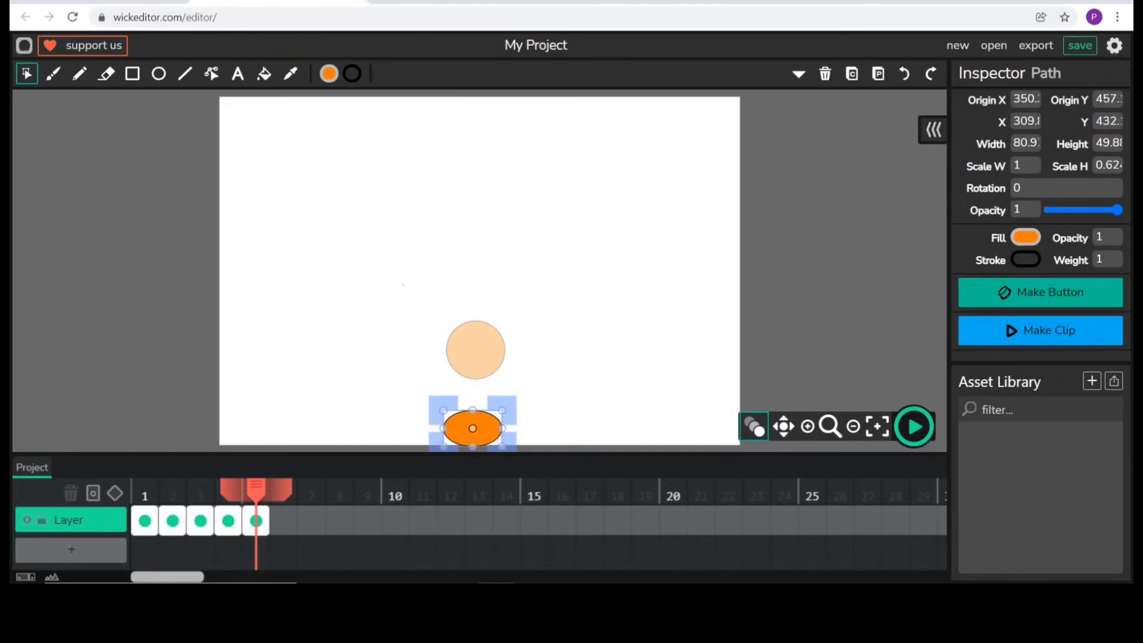
Return to frame 1 and turn off onion skinning
left_click(229, 523)
left_click(200, 522)
left_click(172, 522)
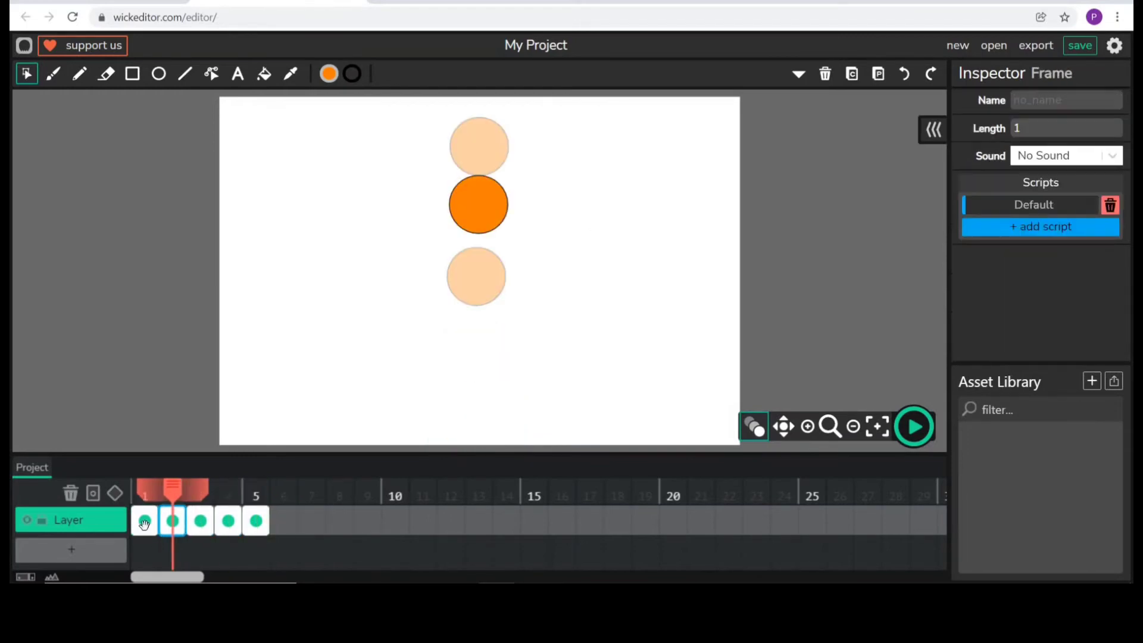
left_click(144, 523)
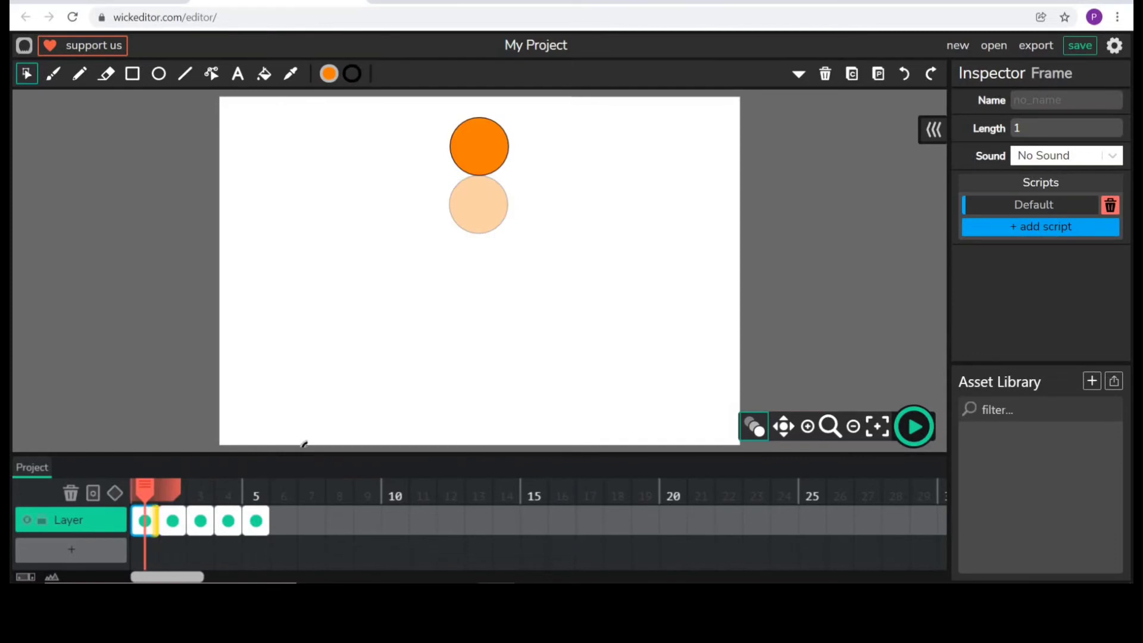
left_click(754, 427)
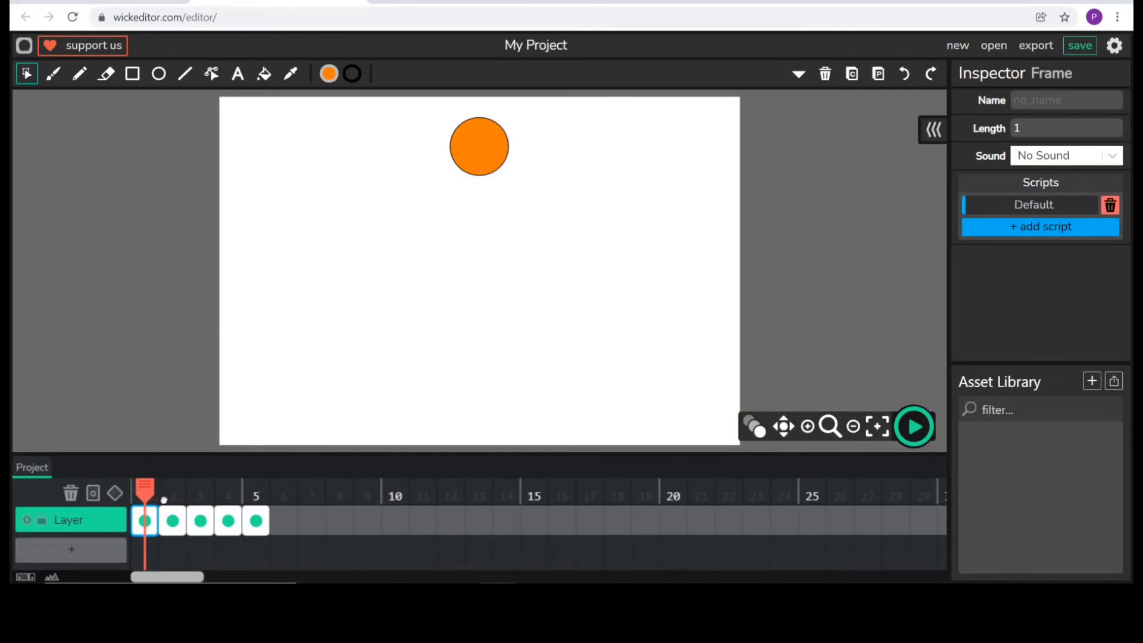
Play a preview of the five-frame animation from frame 1
key("Return")
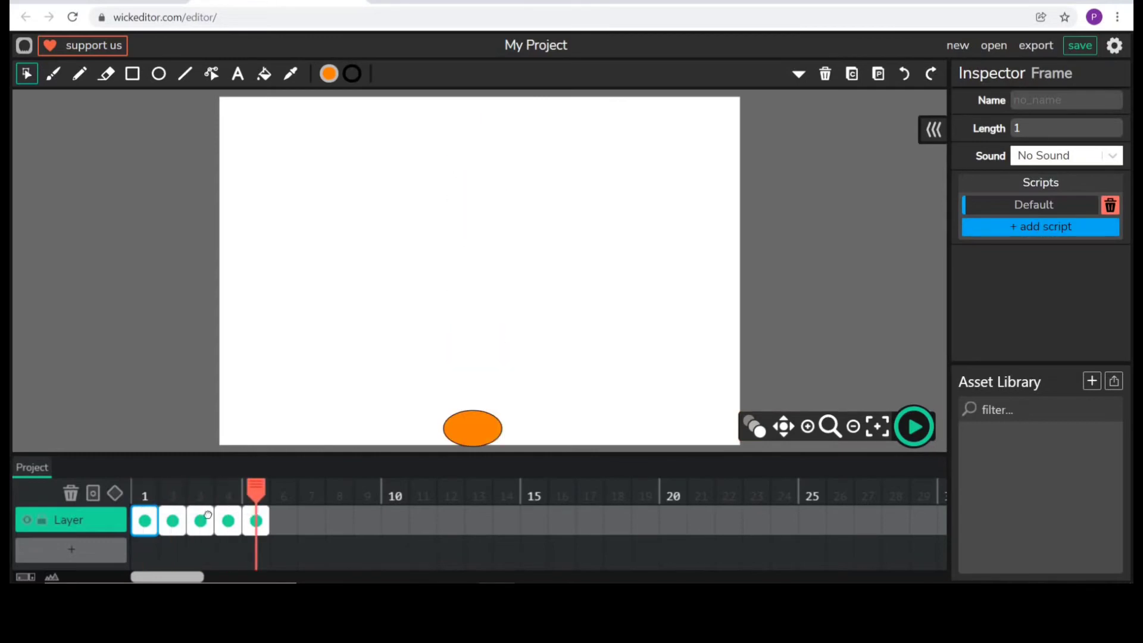
left_click(147, 513)
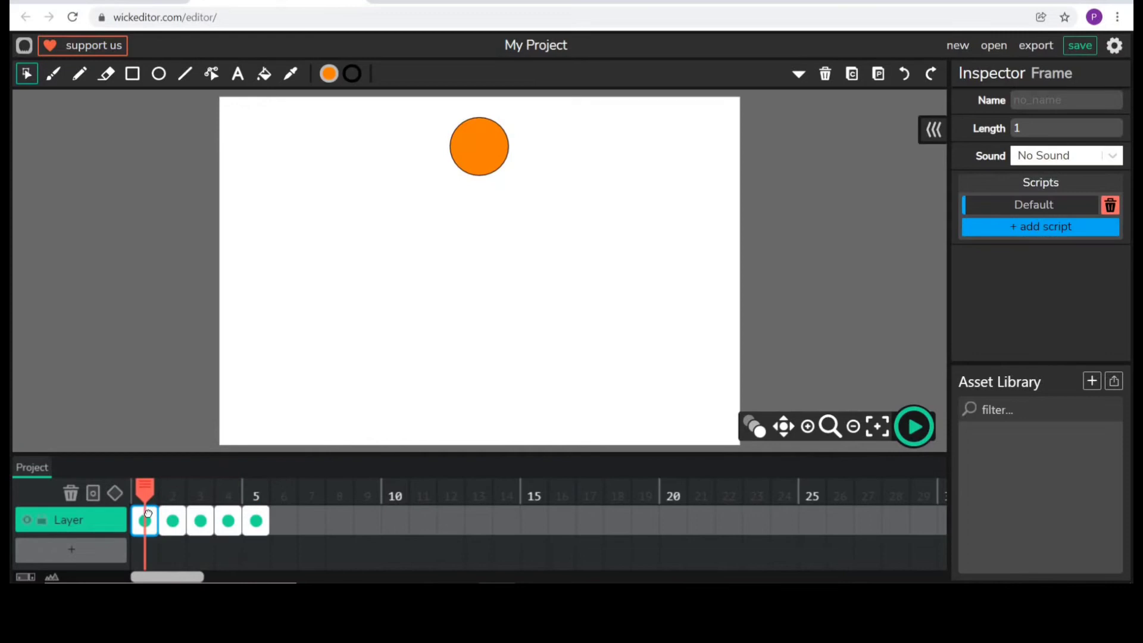
left_click(921, 429)
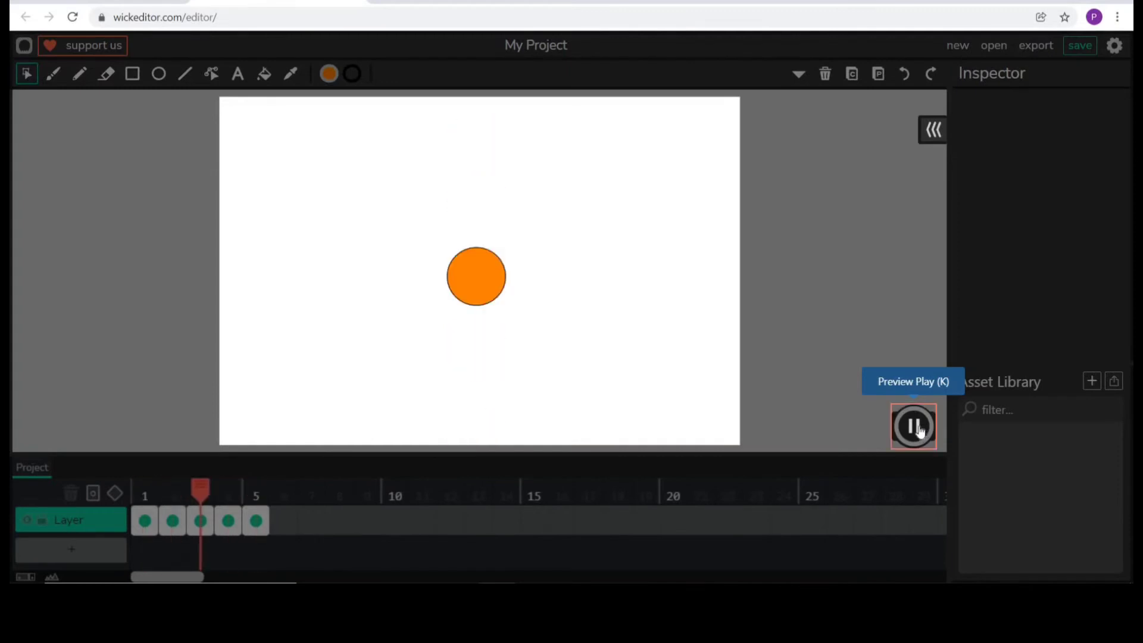
Name the project 'Bouncing Ball', with a cyan background and a 7 fps framerate
left_click(914, 426)
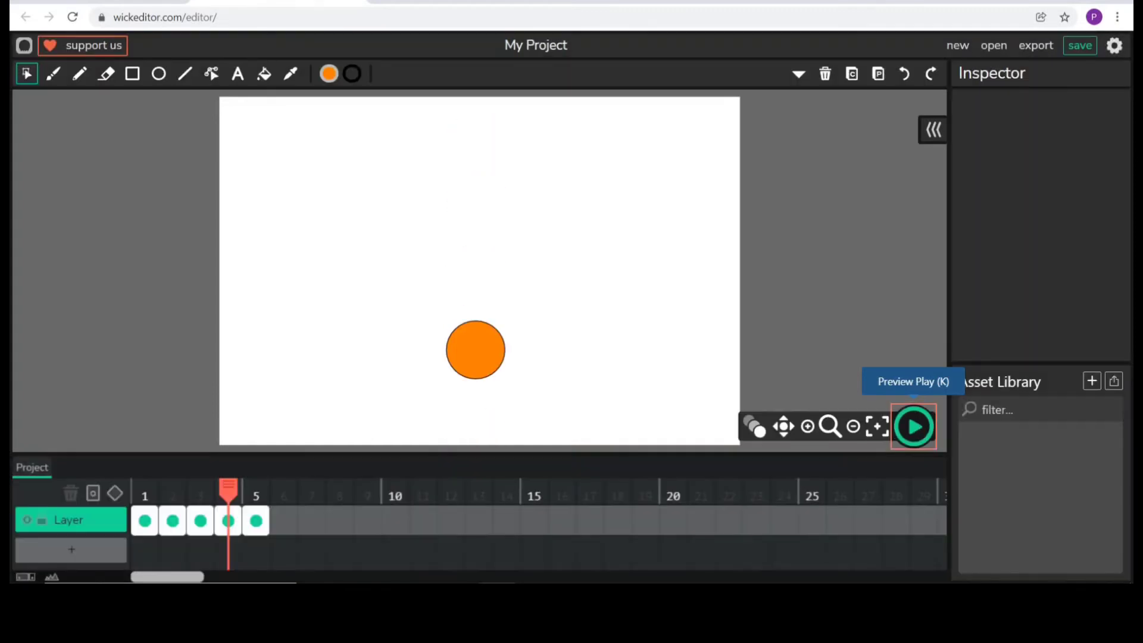
left_click(1115, 47)
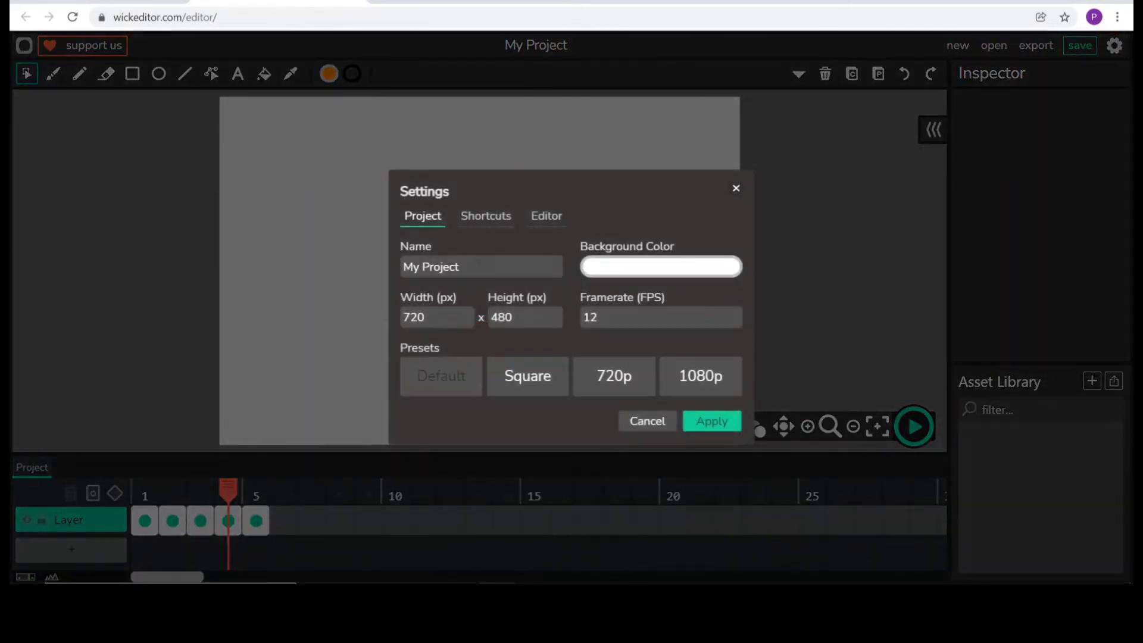
key("Tab")
type("B")
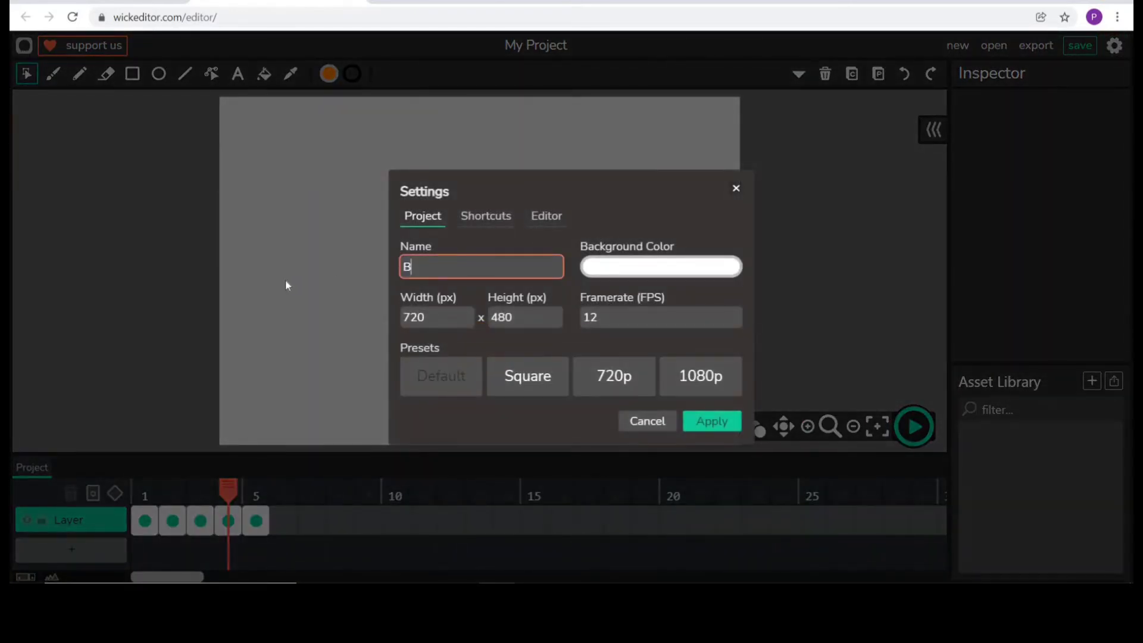
type("ouncing Ball")
left_click(623, 272)
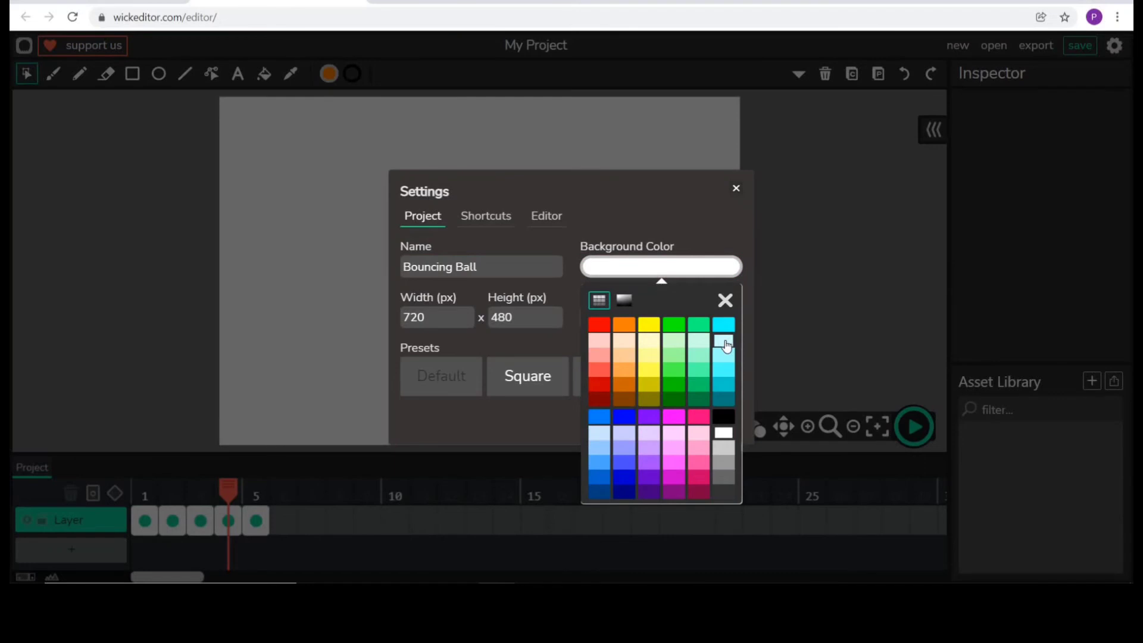
left_click(723, 325)
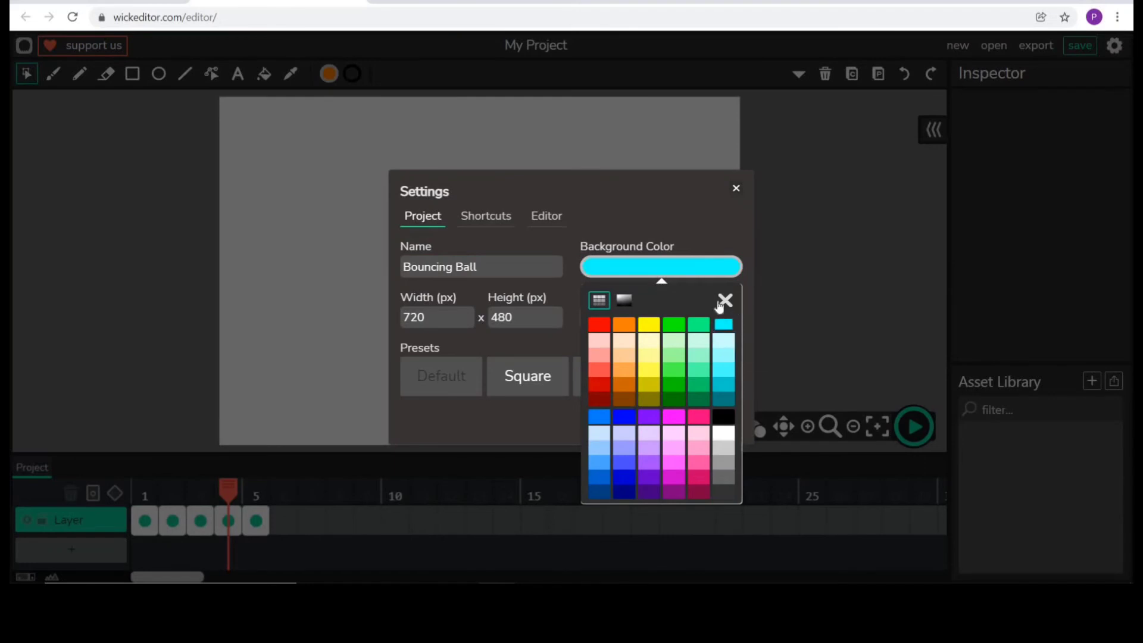
left_click(723, 302)
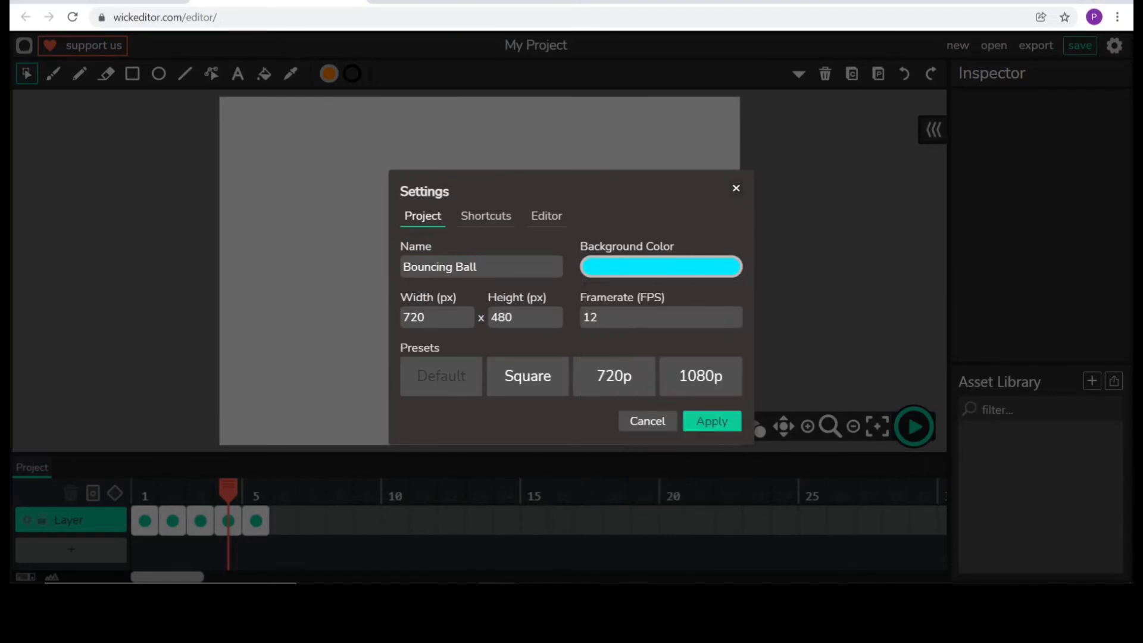
left_click(578, 318)
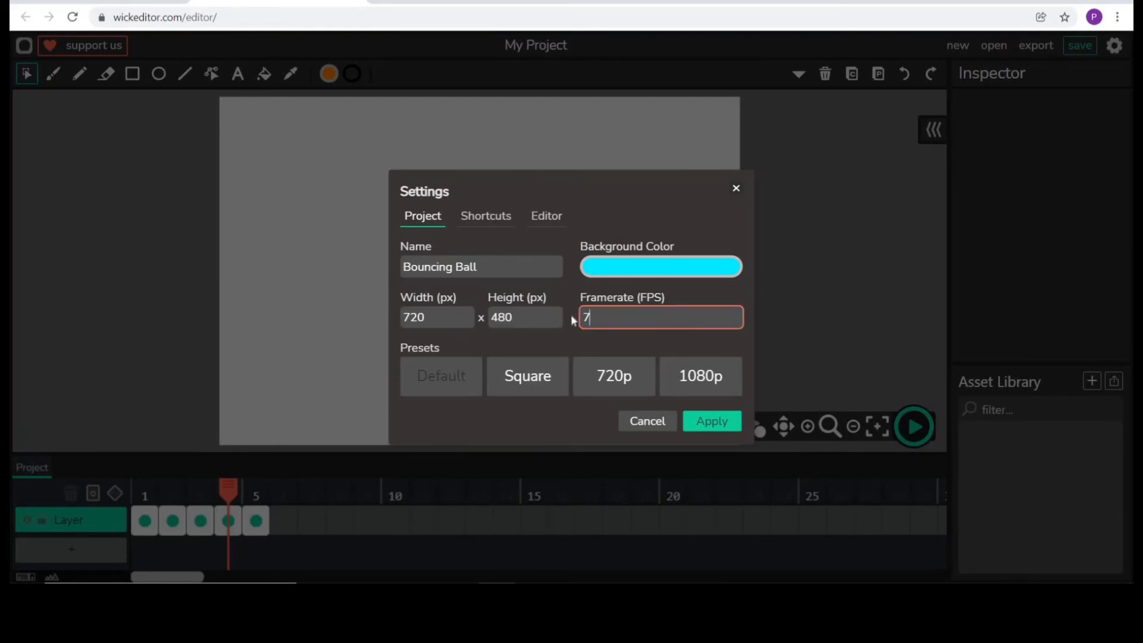
type("7")
left_click(715, 425)
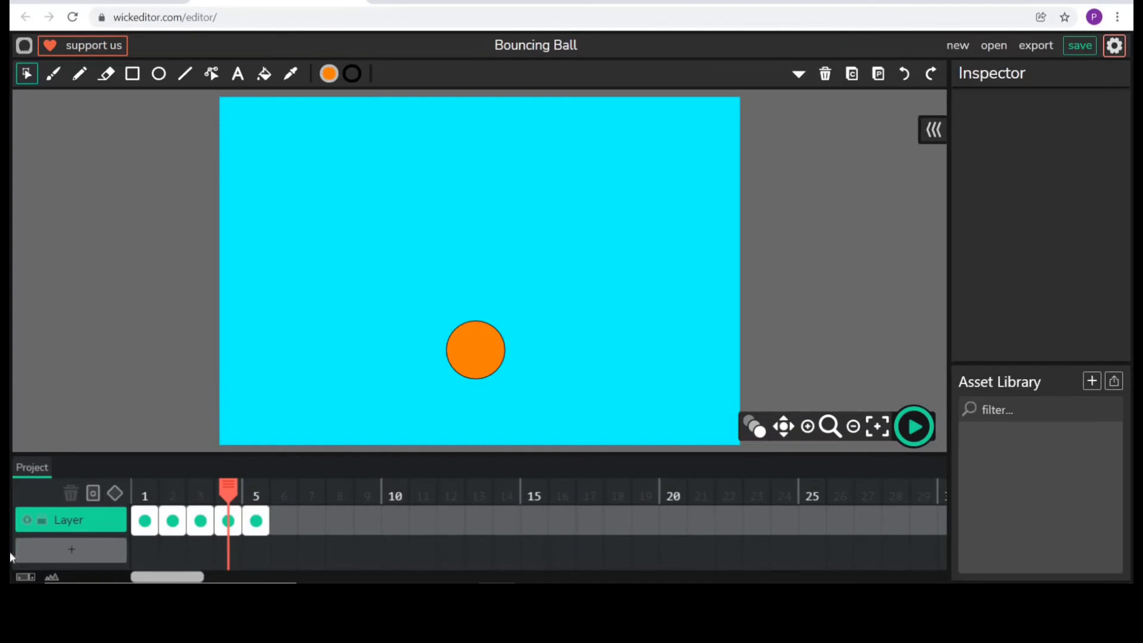
Preview the animation from frame 1 at 7 fps, then save the project as a .wick file
left_click(144, 521)
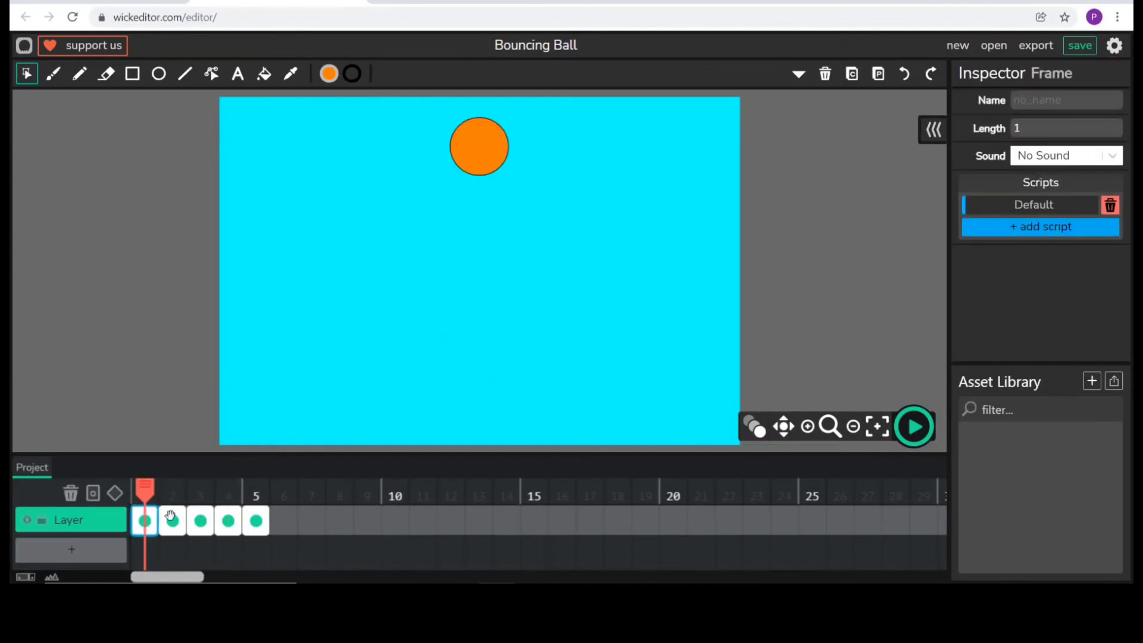
left_click(915, 427)
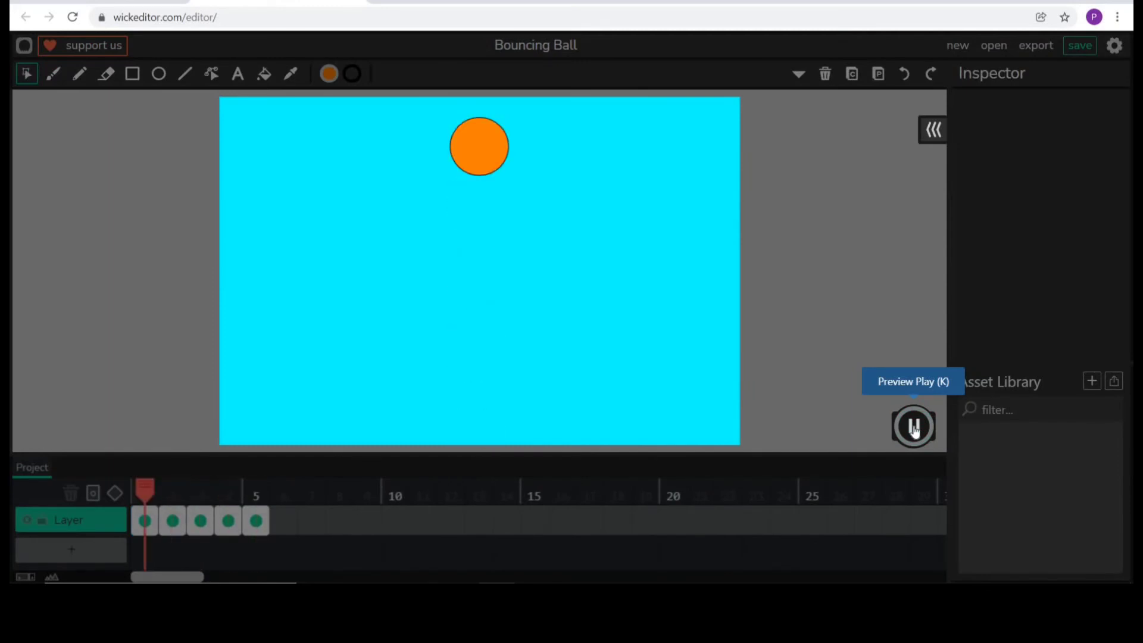
left_click(915, 427)
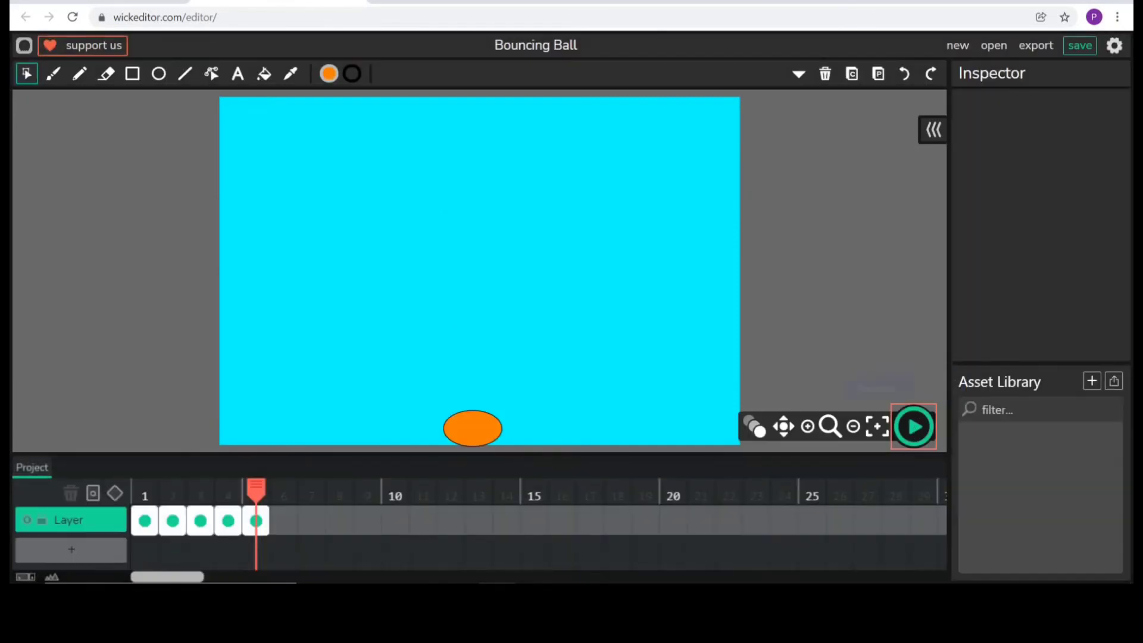
left_click(1080, 46)
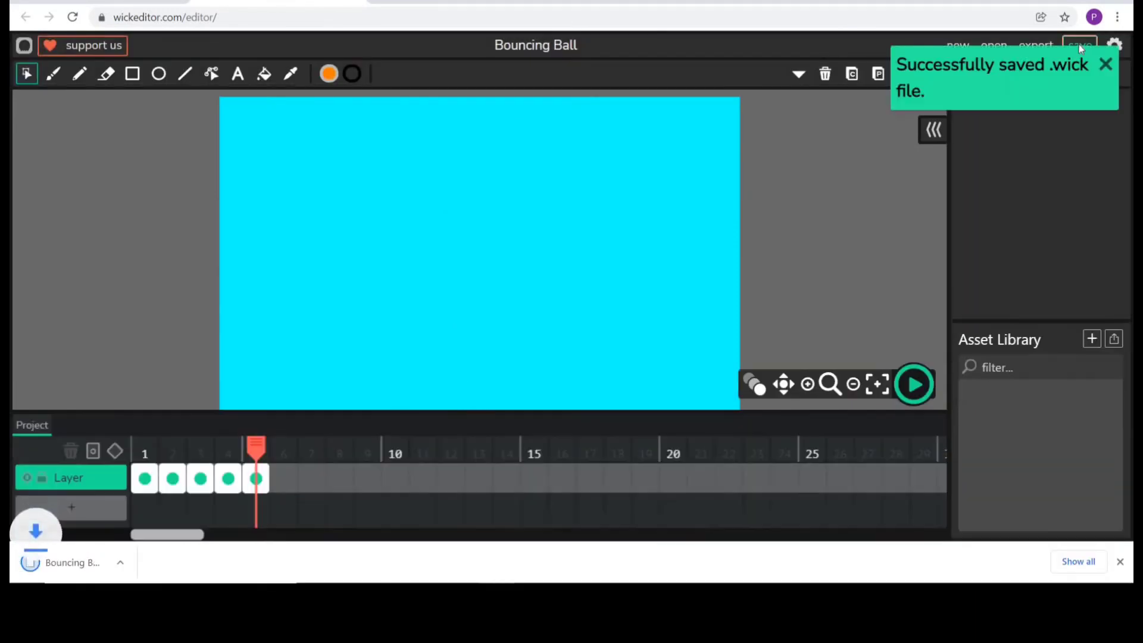
left_click(1106, 64)
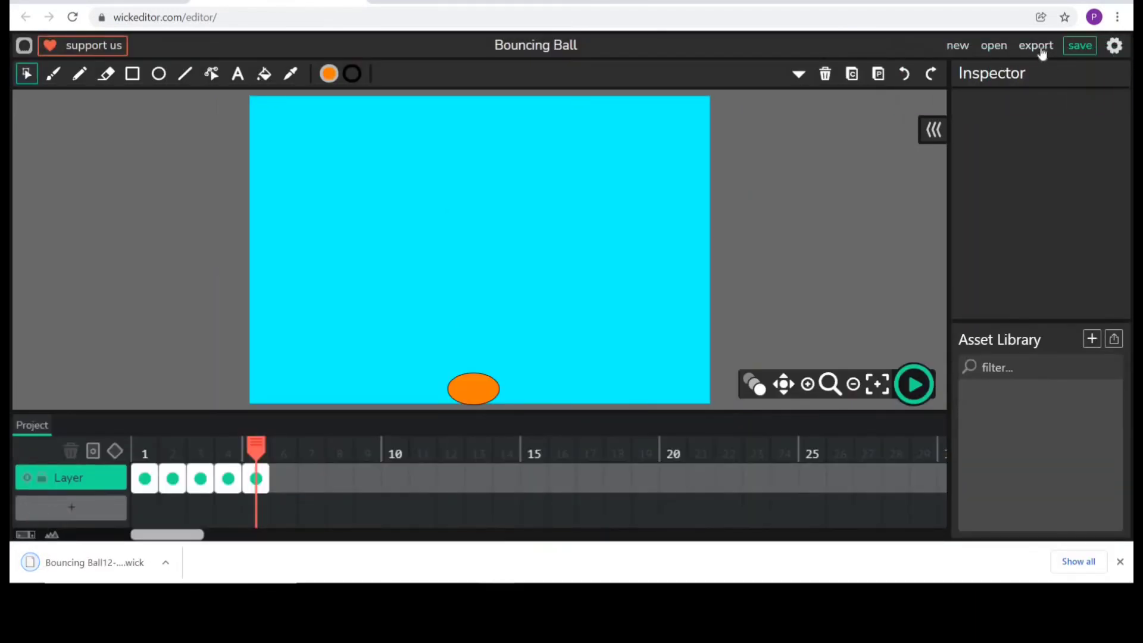
Export the animation as 'Bouncing Ball.gif' and close the finished progress window
left_click(1037, 47)
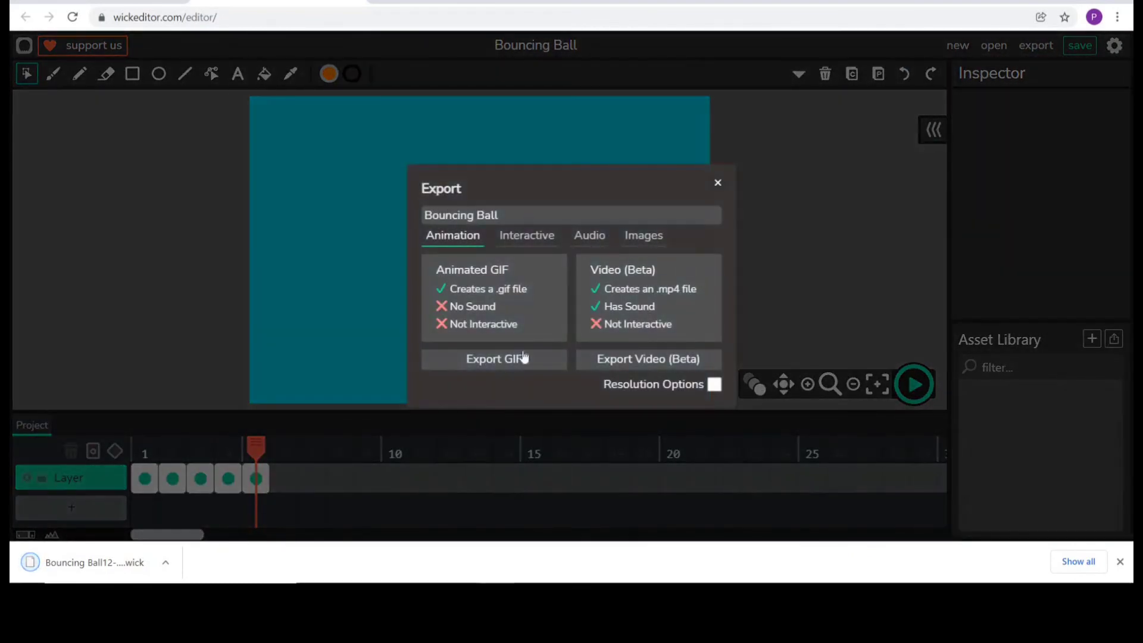
left_click(542, 365)
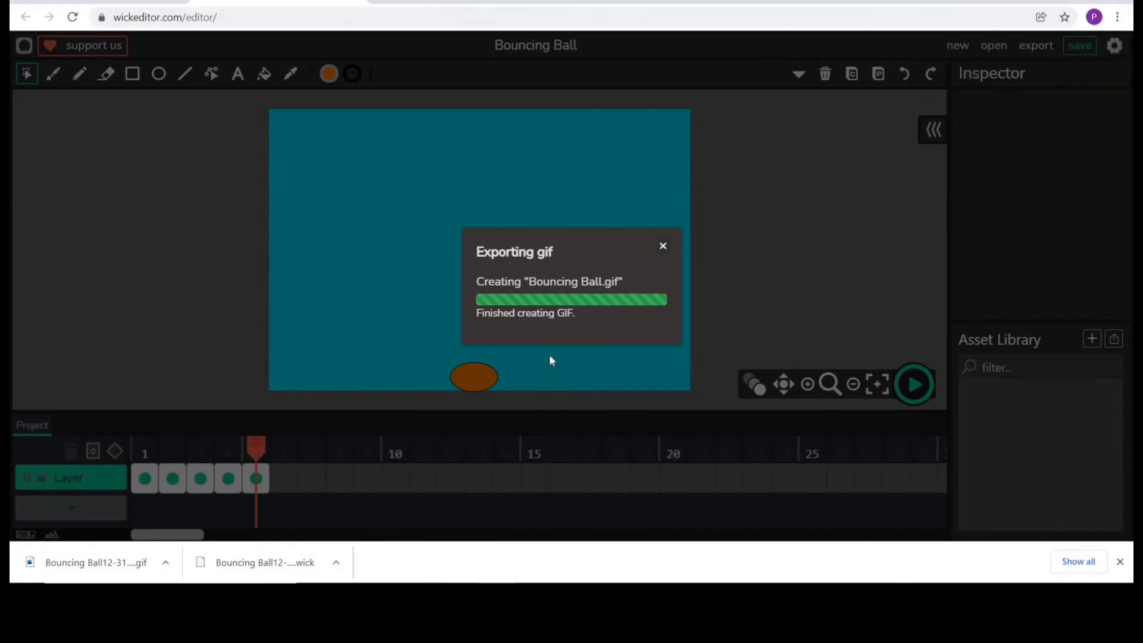
left_click(662, 246)
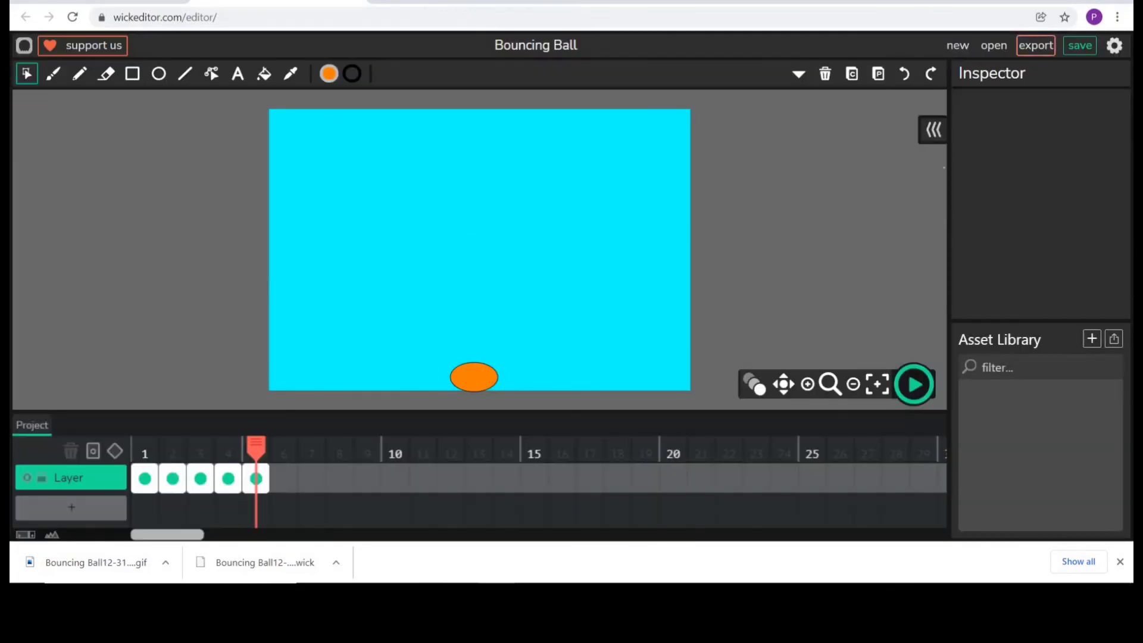